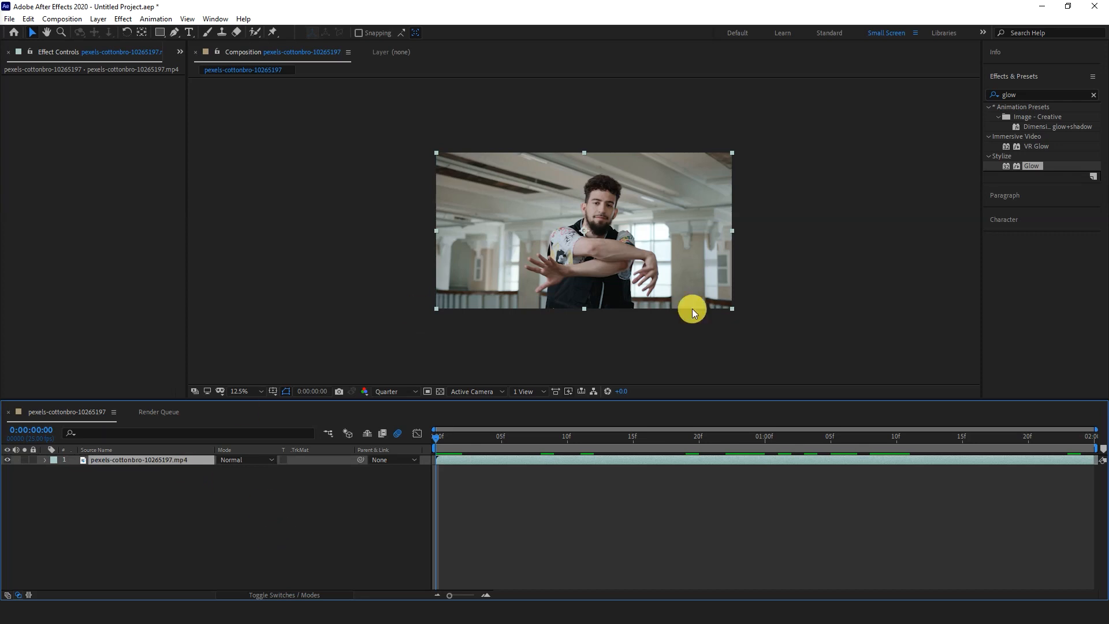
# - Open the footage in its layer view and paint a Roto Brush foreground stroke over the man from his hair to his hand
pyautogui.click(255, 32)
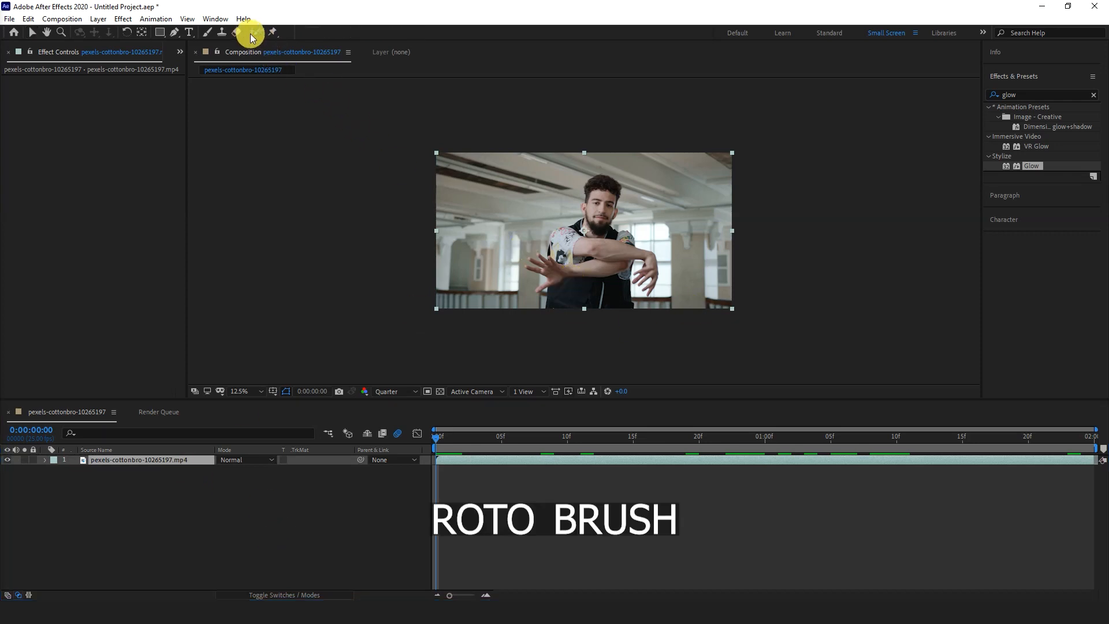
pyautogui.doubleClick(613, 257)
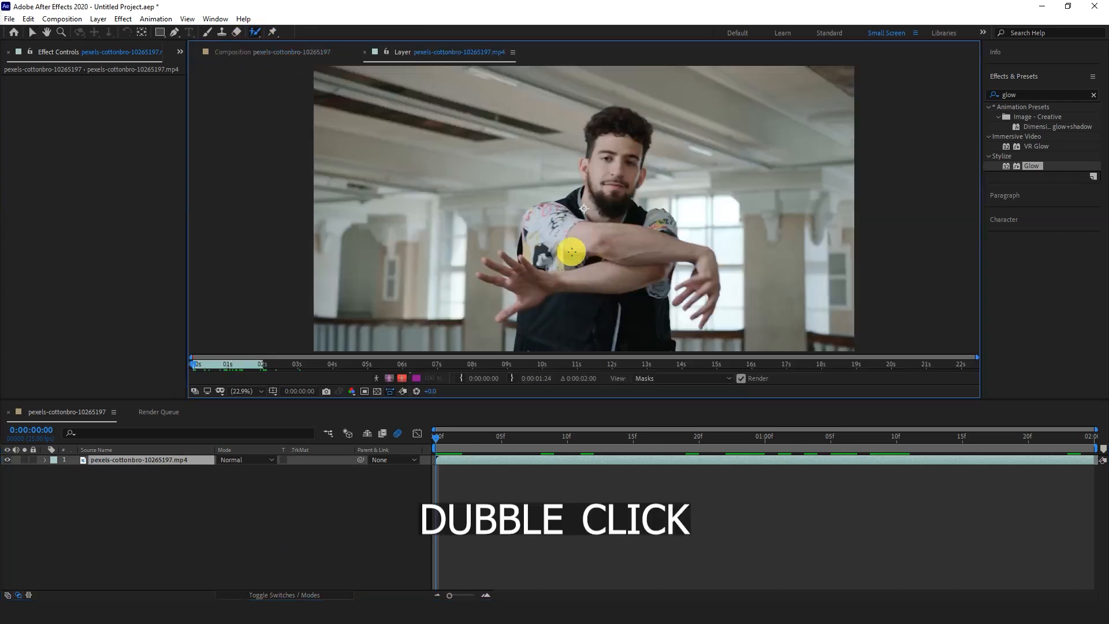
pyautogui.moveTo(633, 118)
pyautogui.mouseDown()
pyautogui.moveTo(605, 152)
pyautogui.moveTo(610, 185)
pyautogui.moveTo(594, 212)
pyautogui.moveTo(551, 227)
pyautogui.moveTo(539, 305)
pyautogui.moveTo(609, 317)
pyautogui.moveTo(651, 274)
pyautogui.moveTo(659, 217)
pyautogui.moveTo(609, 225)
pyautogui.moveTo(700, 268)
pyautogui.mouseUp()
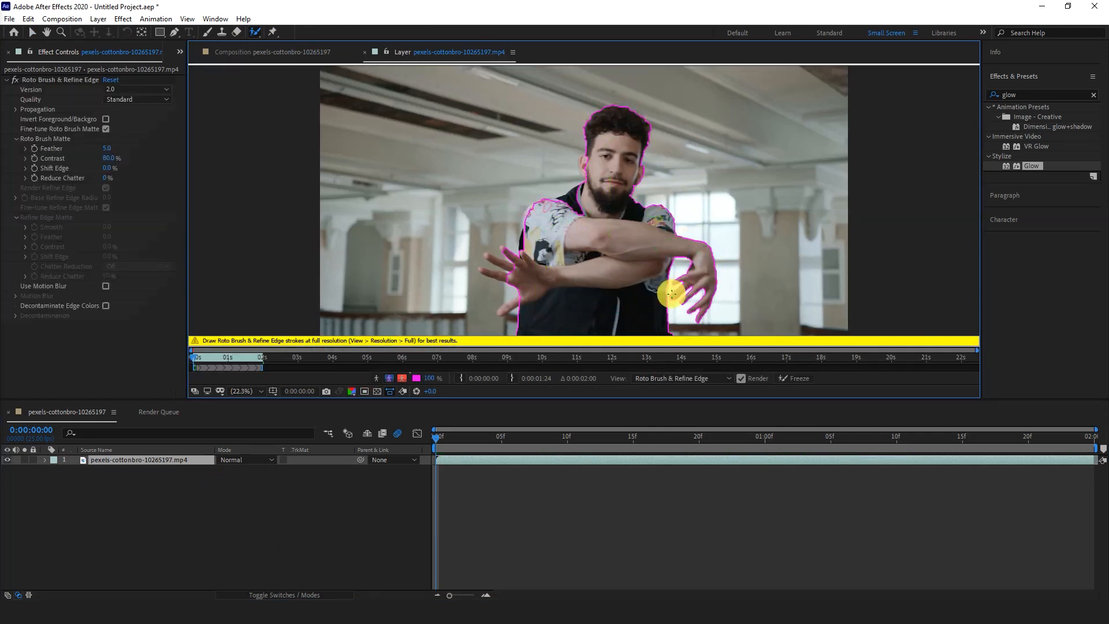
# - Refine the Roto Brush selection around the man's head with foreground strokes over the ear and side of the face
pyautogui.scroll(2, 602, 115)
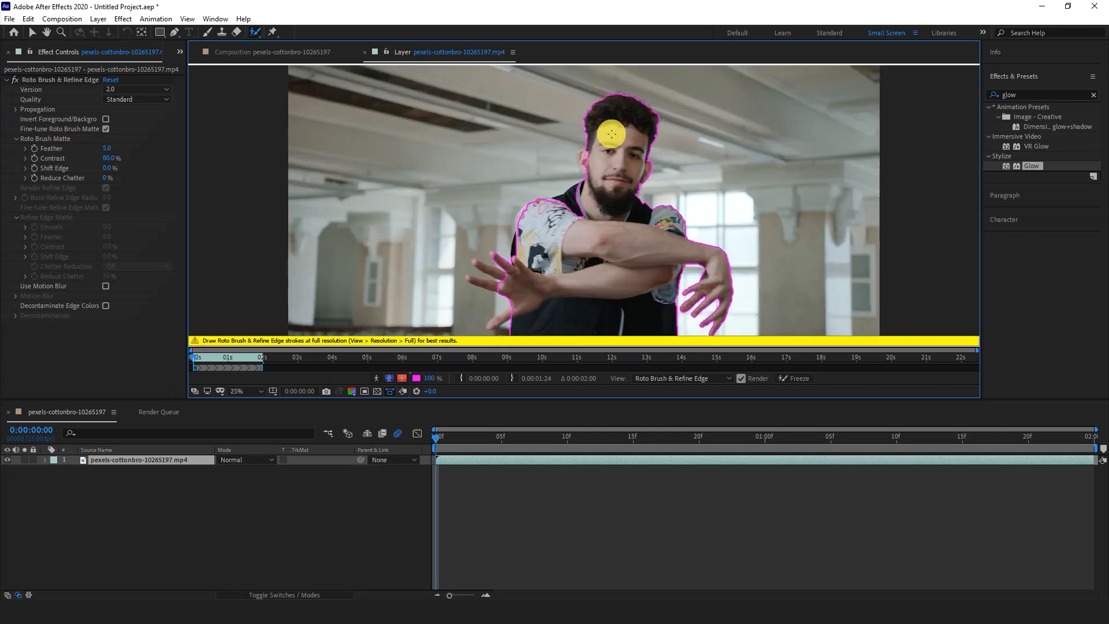
pyautogui.moveTo(601, 151); pyautogui.dragTo(608, 255)
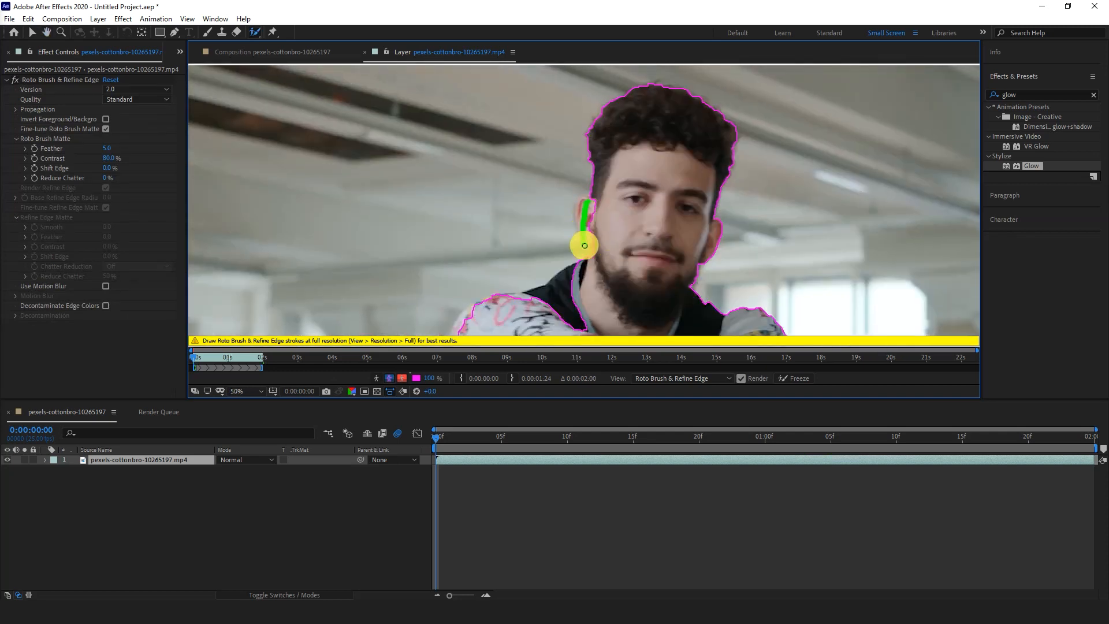
pyautogui.moveTo(586, 240); pyautogui.dragTo(584, 221)
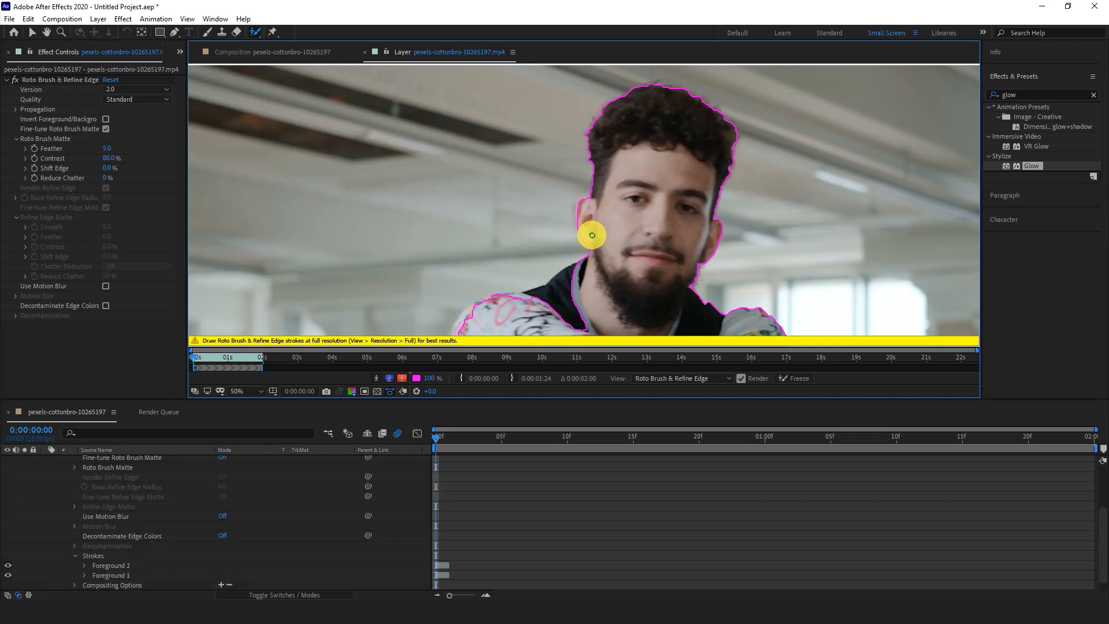
pyautogui.scroll(2, 582, 218)
pyautogui.moveTo(571, 232)
pyautogui.mouseDown()
pyautogui.moveTo(585, 200)
pyautogui.moveTo(578, 209)
pyautogui.mouseUp()
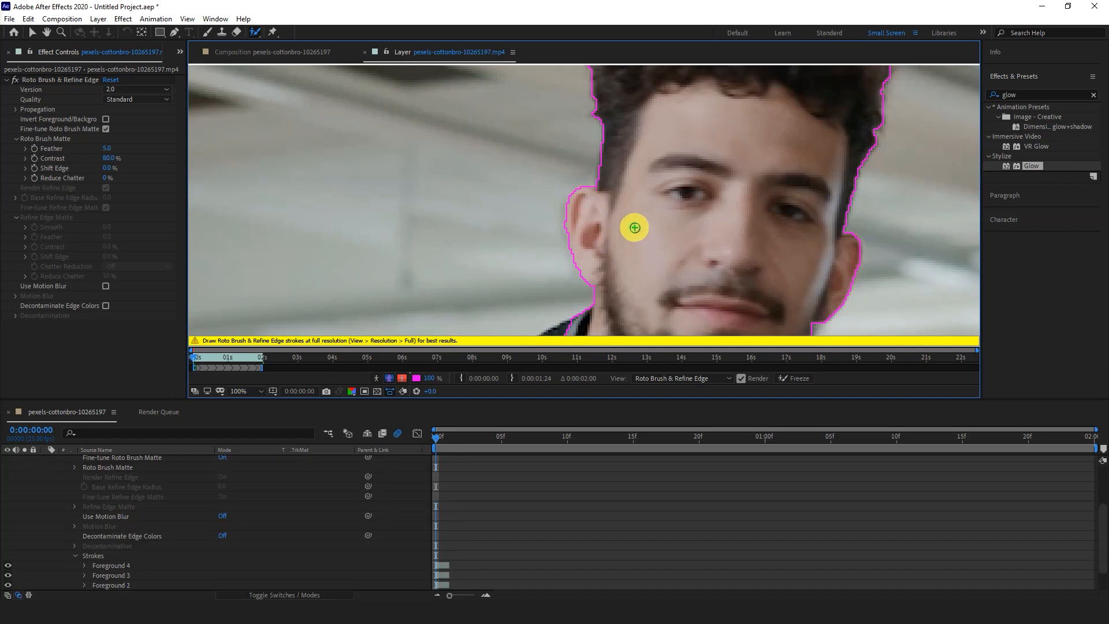
pyautogui.moveTo(674, 245)
pyautogui.mouseDown()
pyautogui.moveTo(639, 227)
pyautogui.moveTo(691, 173)
pyautogui.mouseUp()
# - Extend the Roto Brush selection over the vest collar, shoulder and patterned sleeve with foreground strokes
pyautogui.moveTo(630, 199); pyautogui.dragTo(750, 136)
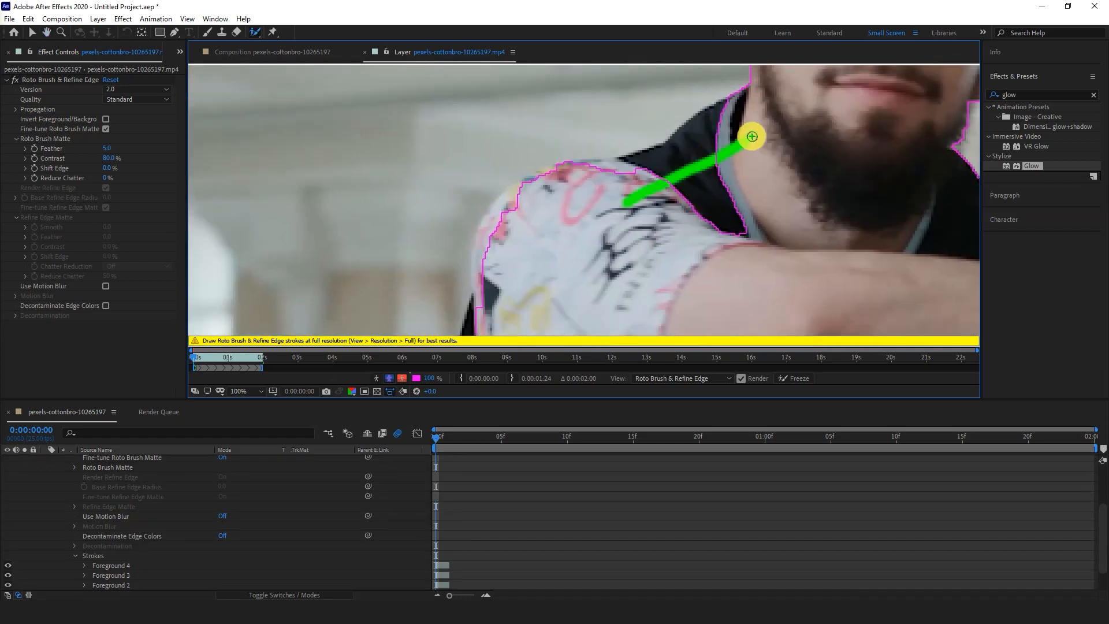
pyautogui.moveTo(683, 167); pyautogui.dragTo(578, 173)
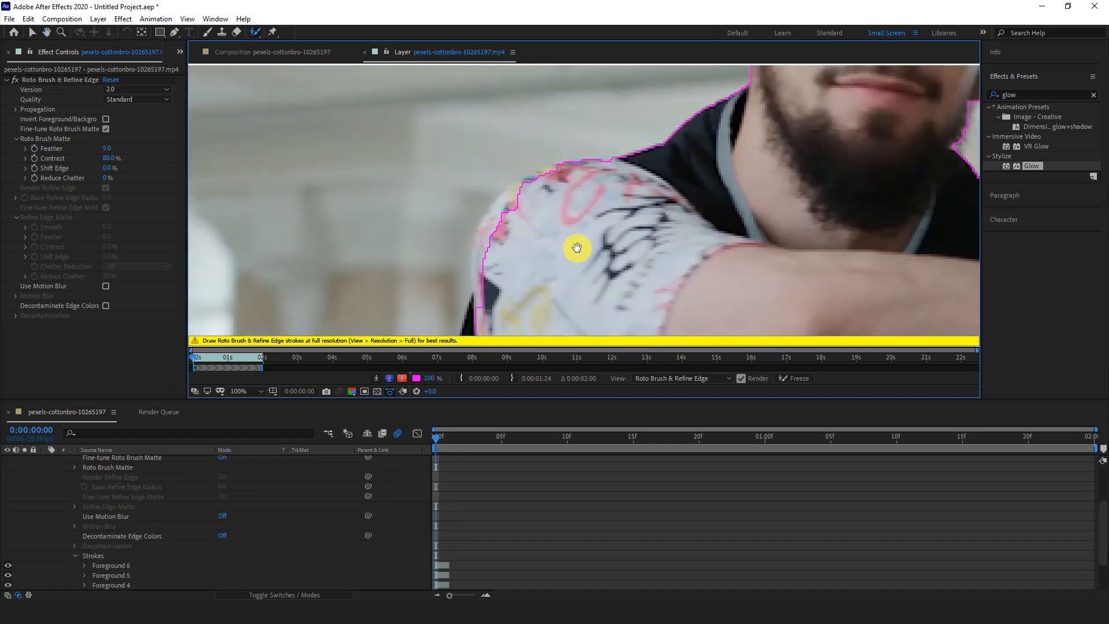
pyautogui.moveTo(575, 248); pyautogui.dragTo(688, 184)
pyautogui.moveTo(648, 114); pyautogui.dragTo(612, 161)
pyautogui.moveTo(594, 230); pyautogui.dragTo(592, 271)
pyautogui.moveTo(653, 110); pyautogui.dragTo(624, 134)
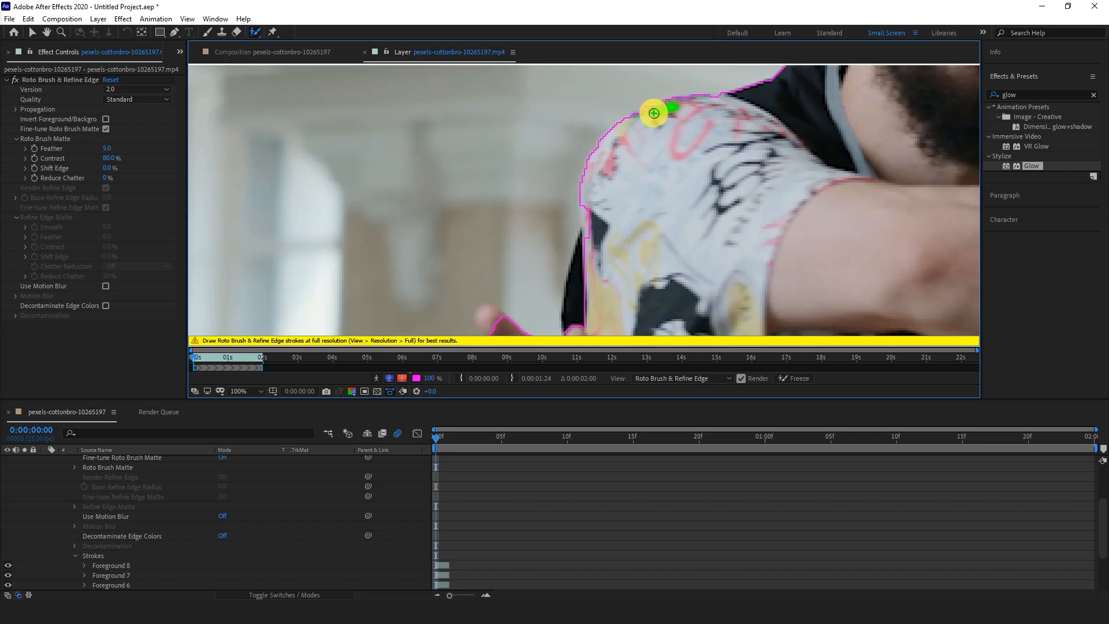
pyautogui.moveTo(596, 214)
pyautogui.mouseDown()
pyautogui.moveTo(604, 253)
pyautogui.moveTo(683, 131)
pyautogui.moveTo(679, 87)
pyautogui.mouseUp()
pyautogui.moveTo(632, 226); pyautogui.dragTo(633, 110)
# - Refine the selection around the outstretched hand, adding the fingers as foreground and painting the gaps between them as background
pyautogui.moveTo(594, 165); pyautogui.dragTo(463, 130)
pyautogui.moveTo(578, 116); pyautogui.dragTo(580, 156)
pyautogui.moveTo(619, 163); pyautogui.dragTo(486, 107)
pyautogui.click(460, 170)
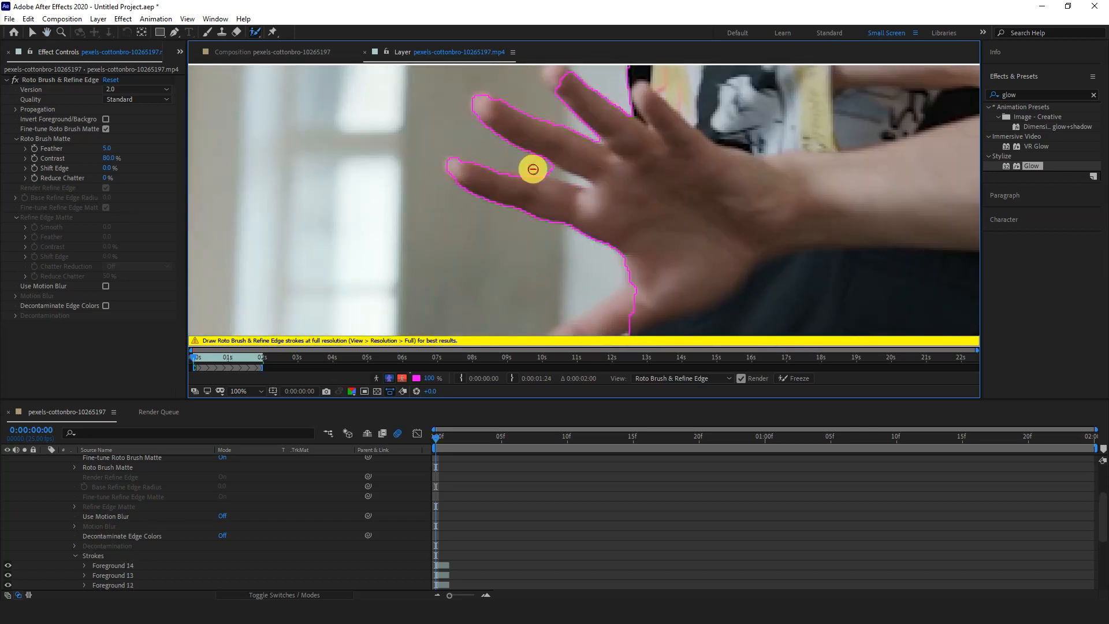
pyautogui.moveTo(616, 188); pyautogui.dragTo(589, 234)
pyautogui.moveTo(608, 236); pyautogui.dragTo(523, 111)
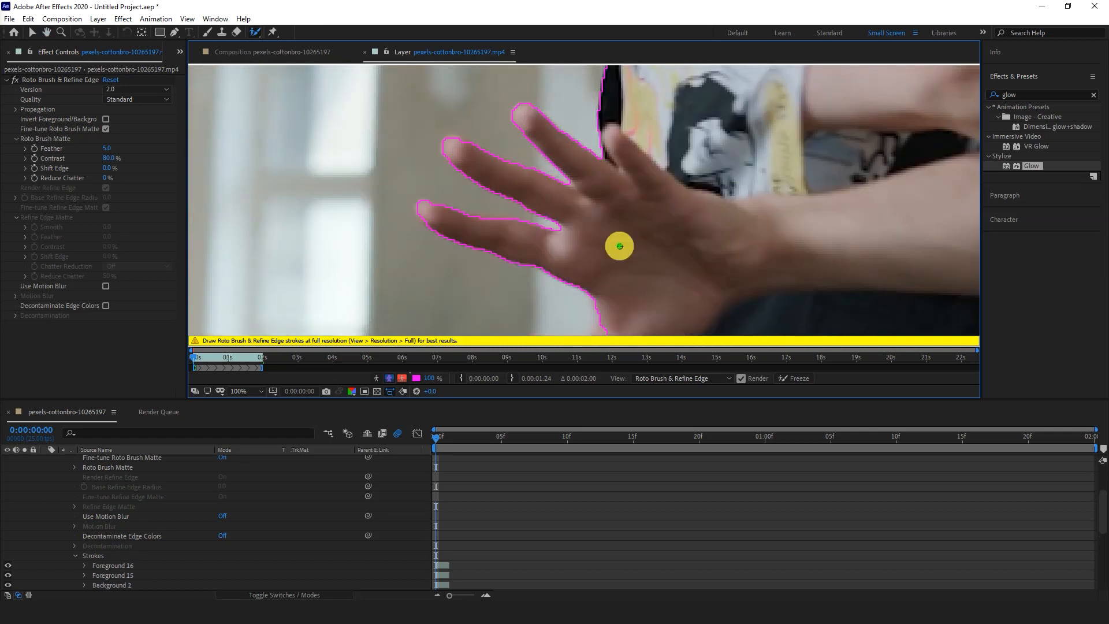
pyautogui.moveTo(619, 245); pyautogui.dragTo(673, 72)
pyautogui.moveTo(665, 167); pyautogui.dragTo(578, 223)
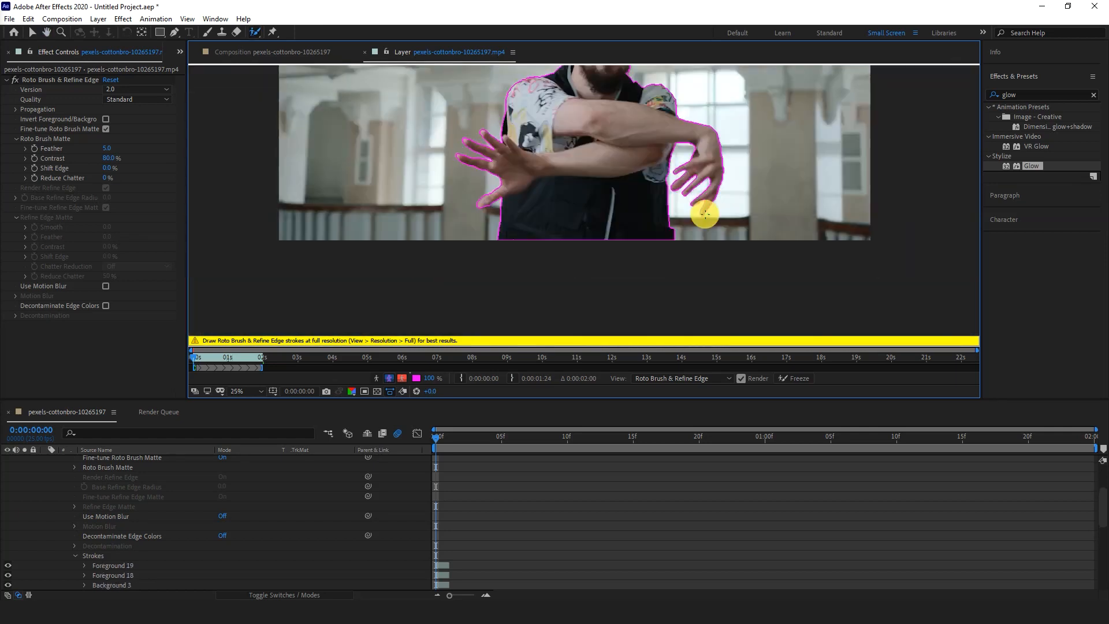
# - Advance frame by frame to 0:00:01:09, correcting the man's outline with Roto Brush foreground and background strokes
pyautogui.press('pagedown')
pyautogui.press('pagedown')
pyautogui.press('pagedown')
pyautogui.press('pagedown')
pyautogui.press('pagedown')
pyautogui.press('pagedown')
pyautogui.press('pagedown')
pyautogui.press('pagedown')
pyautogui.press('pagedown')
pyautogui.press('pagedown')
pyautogui.press('pagedown')
pyautogui.press('pagedown')
pyautogui.press('pagedown')
pyautogui.press('pagedown')
pyautogui.press('pagedown')
pyautogui.press('pagedown')
pyautogui.press('pagedown')
pyautogui.press('pagedown')
pyautogui.press('pagedown')
pyautogui.press('pagedown')
pyautogui.press('pagedown')
pyautogui.press('pagedown')
pyautogui.press('pagedown')
pyautogui.scroll(4, 520, 219)
pyautogui.scroll(-1, 580, 250)
pyautogui.press('pagedown')
pyautogui.scroll(2, 583, 220)
pyautogui.moveTo(587, 194); pyautogui.dragTo(523, 321)
pyautogui.press('pagedown')
pyautogui.press('pagedown')
pyautogui.press('pagedown')
# - Continue checking and correcting the Roto Brush outline frame by frame through the clip's last frame at 0:00:01:24
pyautogui.press('pagedown')
pyautogui.press('pagedown')
pyautogui.press('pagedown')
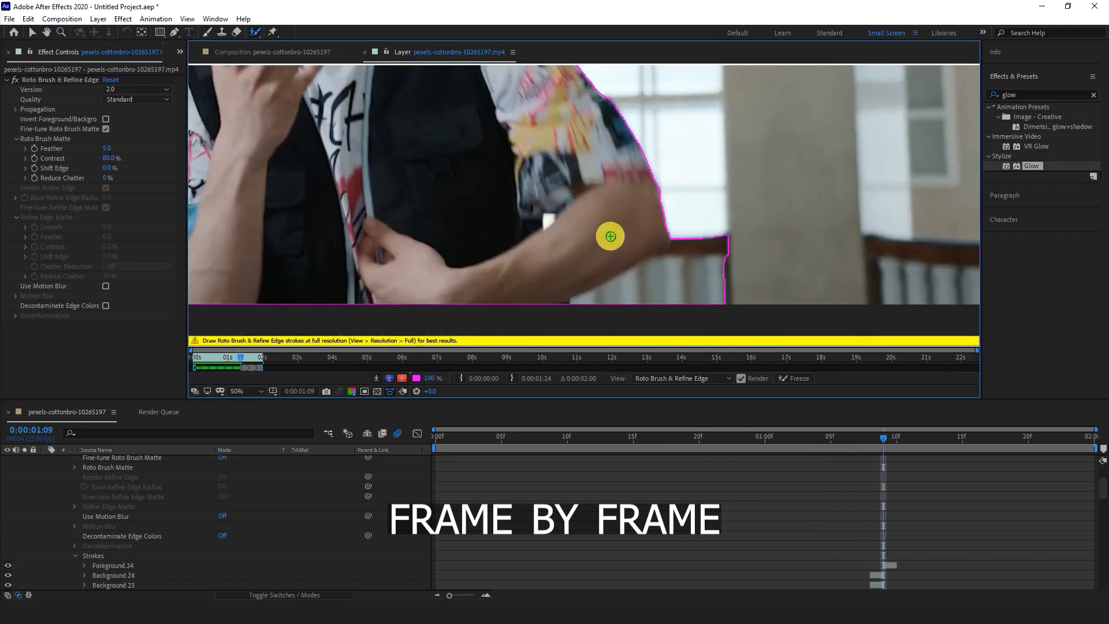
pyautogui.scroll(-2, 562, 272)
pyautogui.press('pagedown')
pyautogui.press('pagedown')
pyautogui.press('pagedown')
pyautogui.press('pagedown')
pyautogui.press('pagedown')
pyautogui.press('pagedown')
pyautogui.moveTo(562, 277); pyautogui.dragTo(554, 341)
pyautogui.press('pageup')
pyautogui.press('pageup')
pyautogui.press('pageup')
pyautogui.press('pageup')
pyautogui.press('pageup')
pyautogui.press('pagedown')
pyautogui.press('pagedown')
pyautogui.press('pagedown')
pyautogui.press('pagedown')
pyautogui.press('pagedown')
pyautogui.press('pagedown')
pyautogui.press('pagedown')
pyautogui.press('pagedown')
pyautogui.press('pagedown')
pyautogui.press('pagedown')
pyautogui.press('pagedown')
pyautogui.press('pagedown')
pyautogui.press('pagedown')
pyautogui.press('pagedown')
pyautogui.scroll(2, 535, 198)
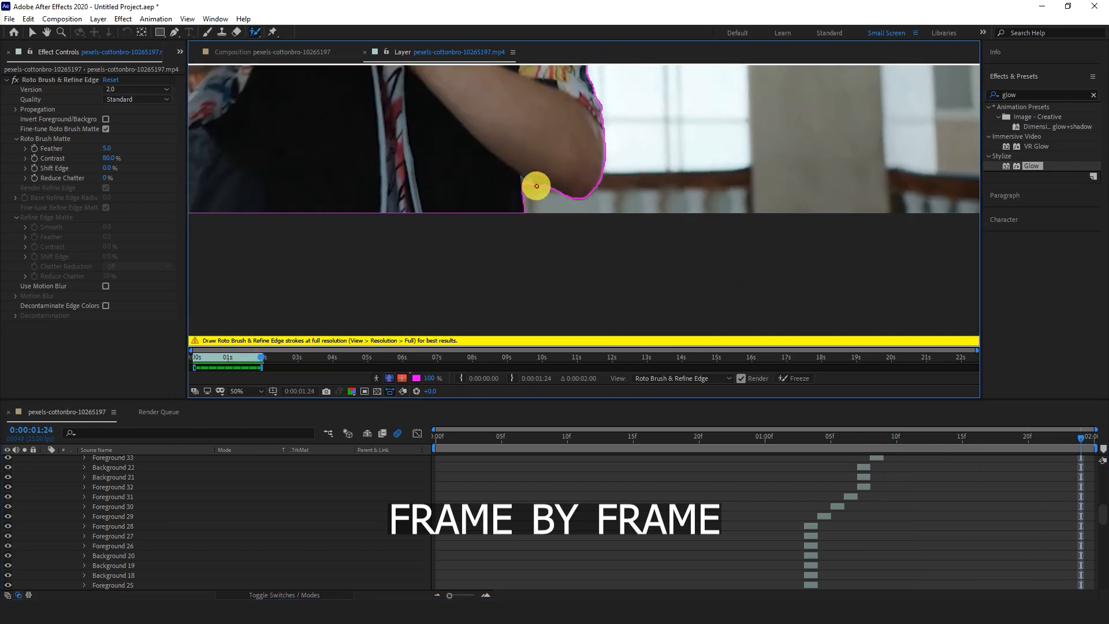
pyautogui.scroll(-2, 535, 198)
pyautogui.press('pagedown')
pyautogui.scroll(3, 422, 205)
pyautogui.scroll(-3, 422, 204)
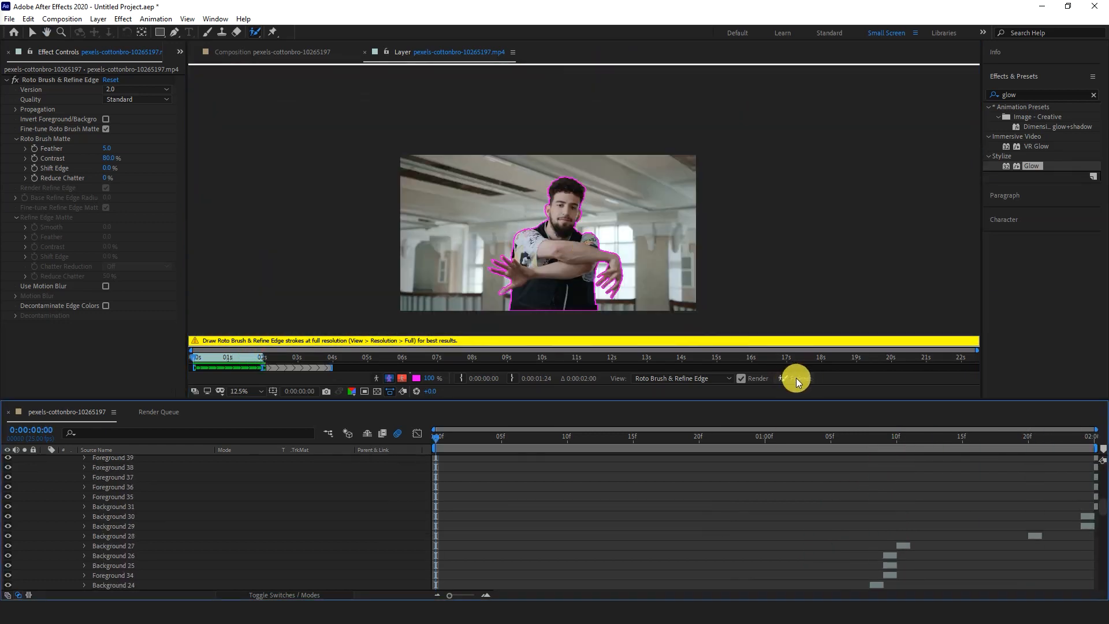
# - Freeze the Roto Brush propagation, then return to the composition and collapse the footage layer's properties
pyautogui.click(796, 381)
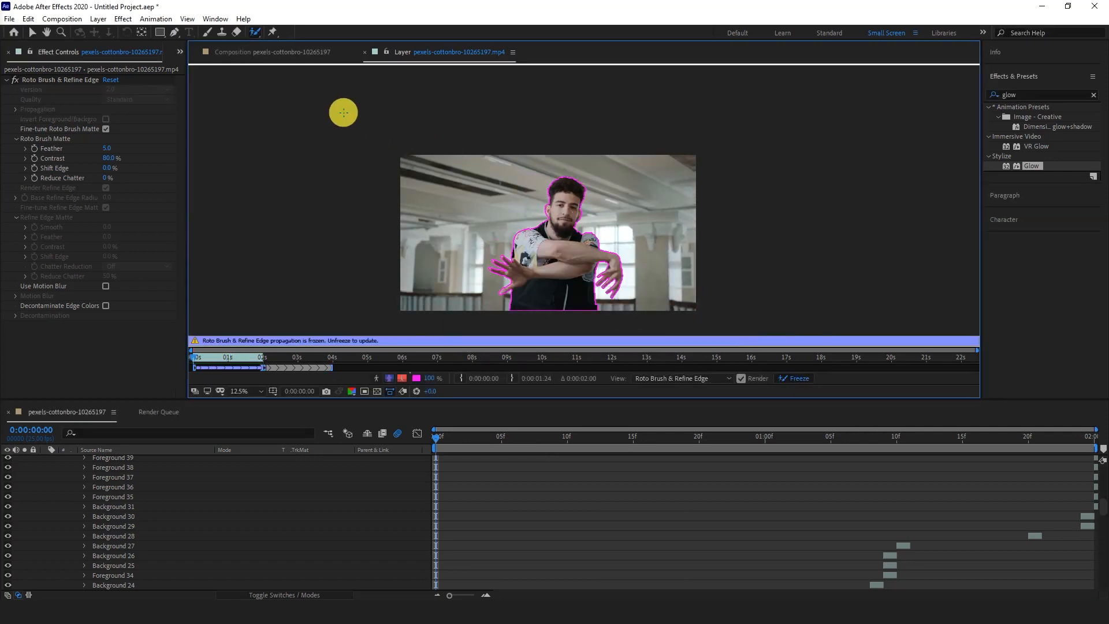
pyautogui.click(306, 53)
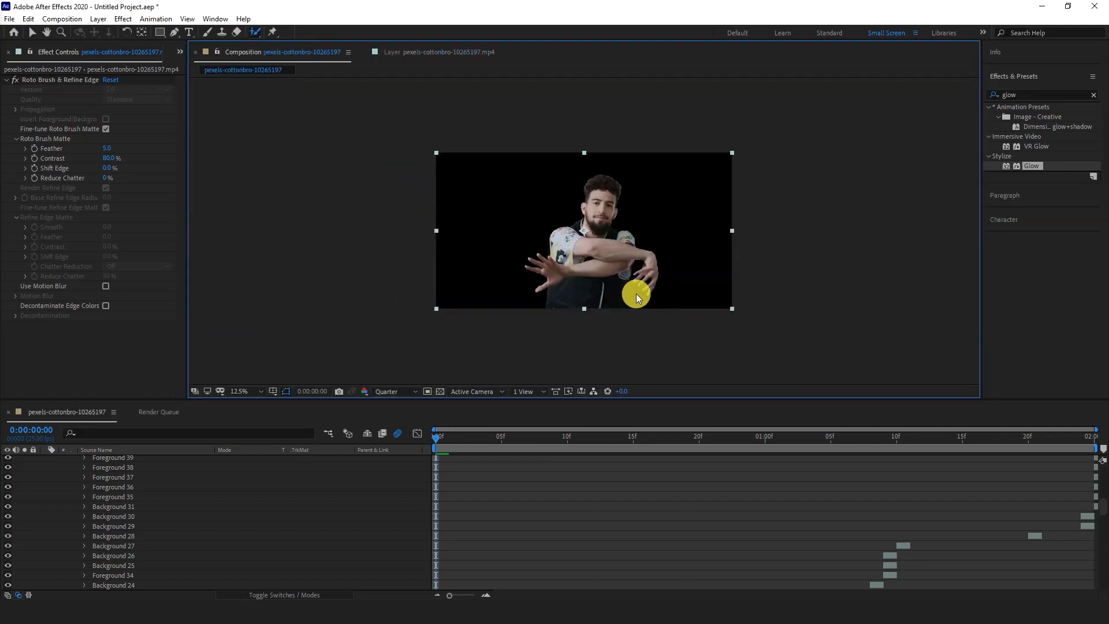
pyautogui.scroll(10, 92, 473)
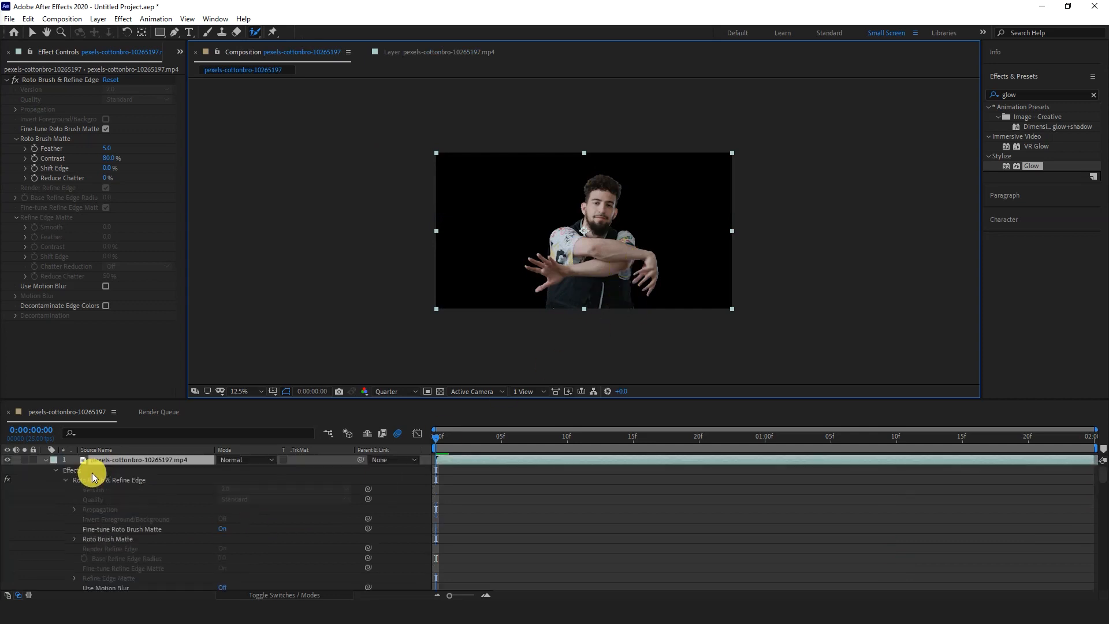
pyautogui.click(44, 459)
pyautogui.click(45, 461)
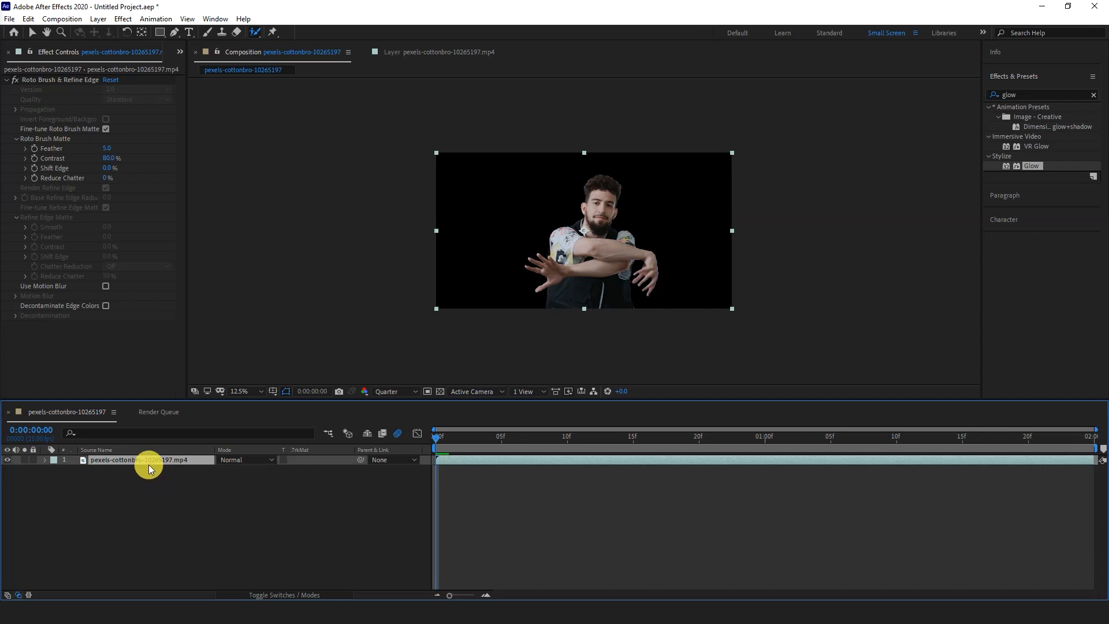
# - Scale the cut-out man to 120% and place him at the lower centre of the frame
pyautogui.moveTo(595, 229); pyautogui.dragTo(589, 287)
pyautogui.press('s')
pyautogui.moveTo(254, 471); pyautogui.dragTo(256, 463)
pyautogui.moveTo(584, 302)
pyautogui.mouseDown()
pyautogui.moveTo(584, 292)
pyautogui.moveTo(575, 313)
pyautogui.mouseUp()
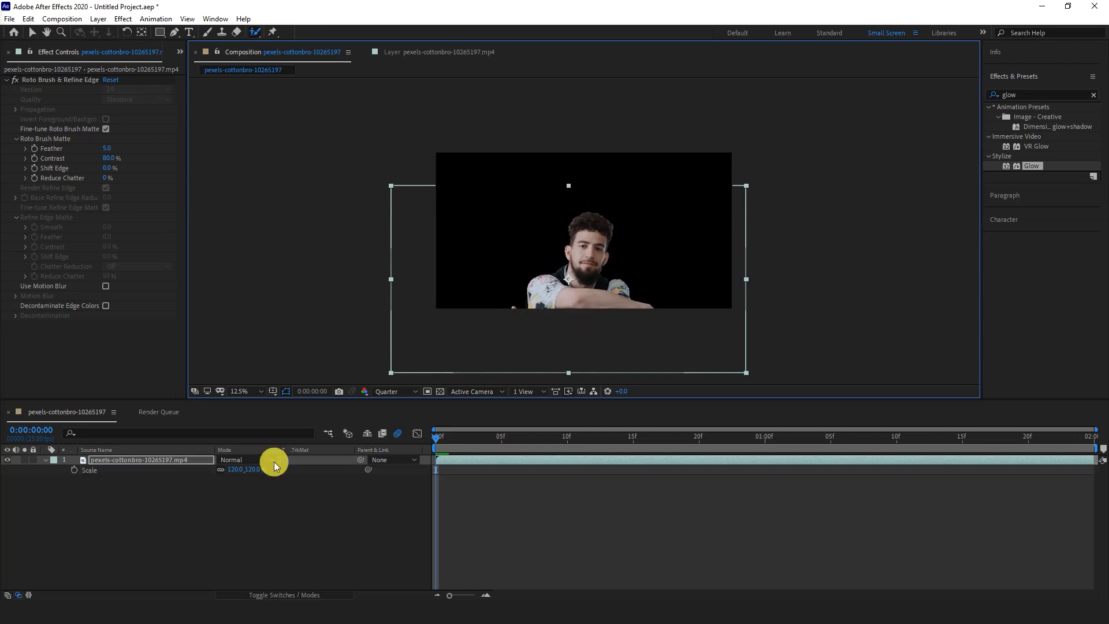
# - Duplicate the cut-out layer and set the copy's rotation to 90°
pyautogui.hotkey('ctrl', 'd')
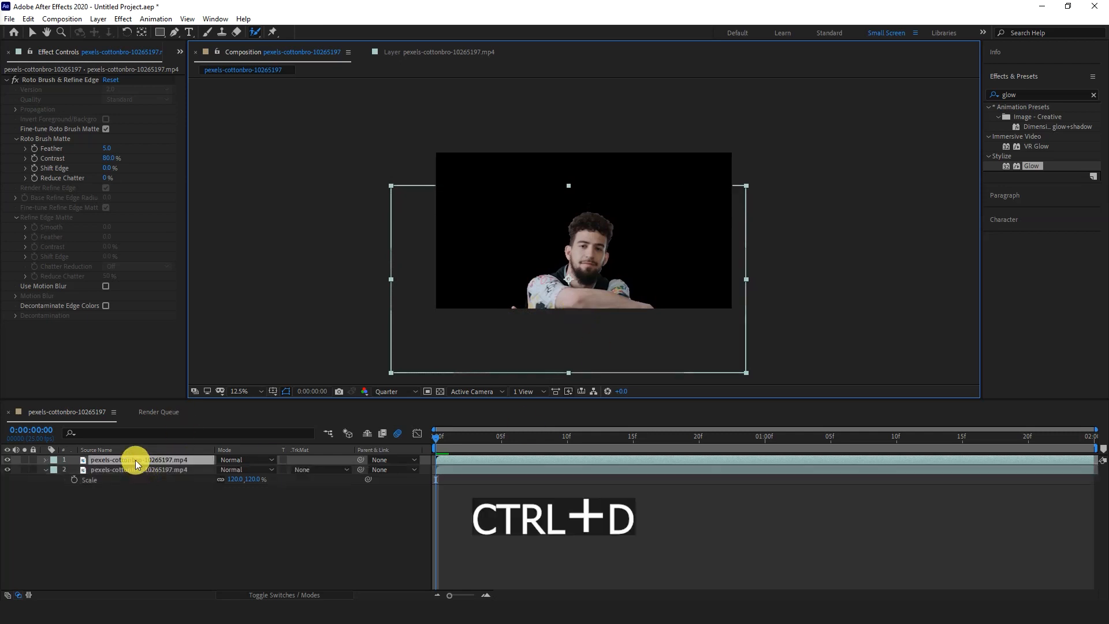
pyautogui.press('r')
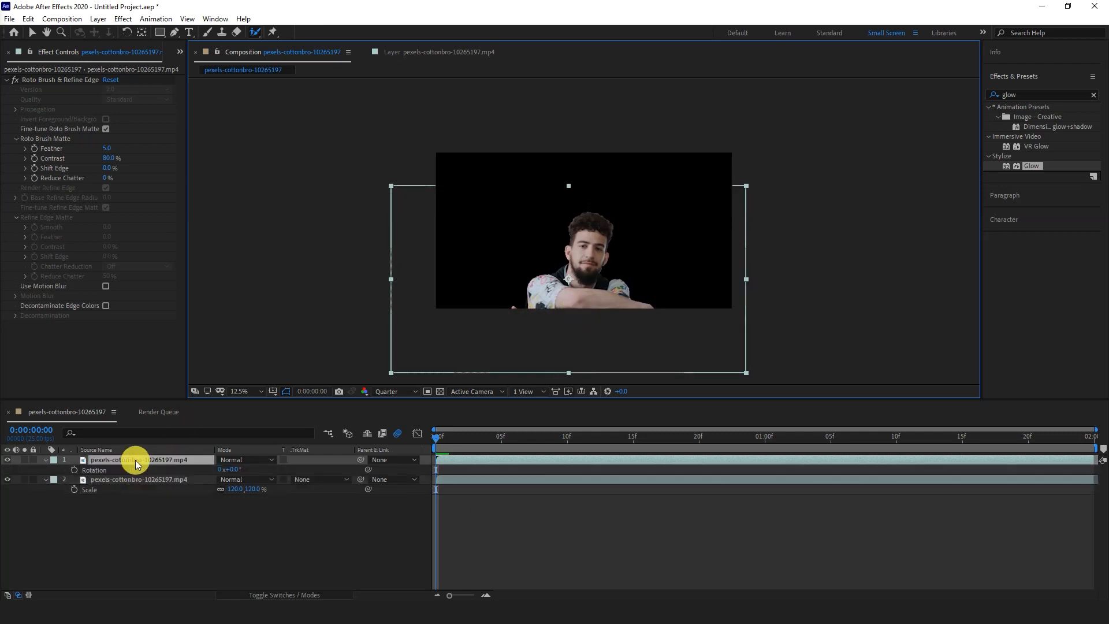
pyautogui.click(238, 469)
pyautogui.write('90')
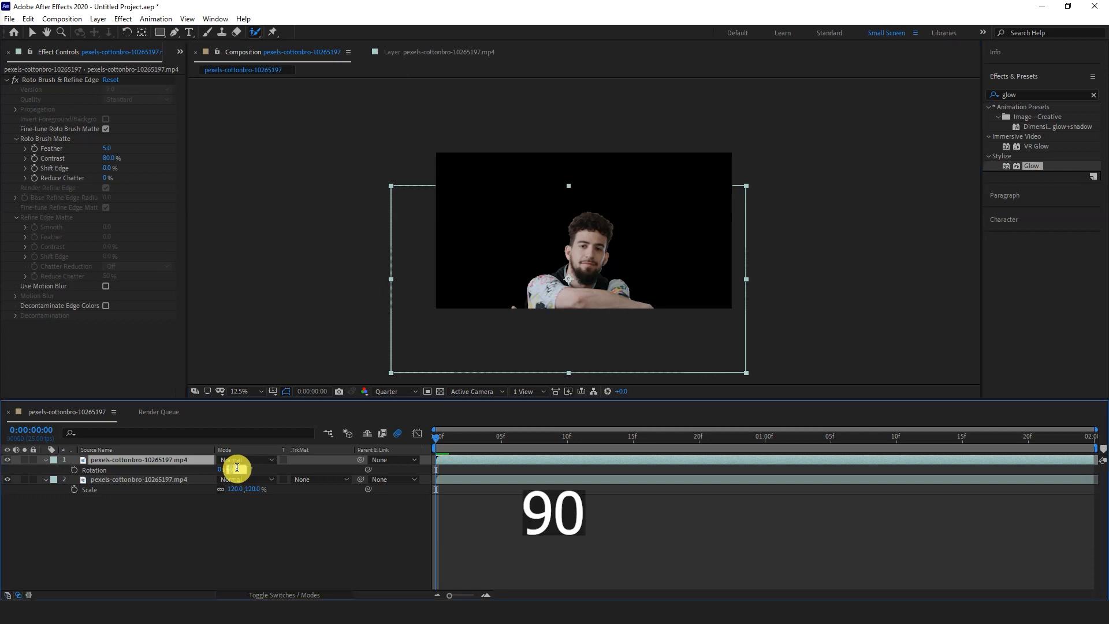
pyautogui.press('Return')
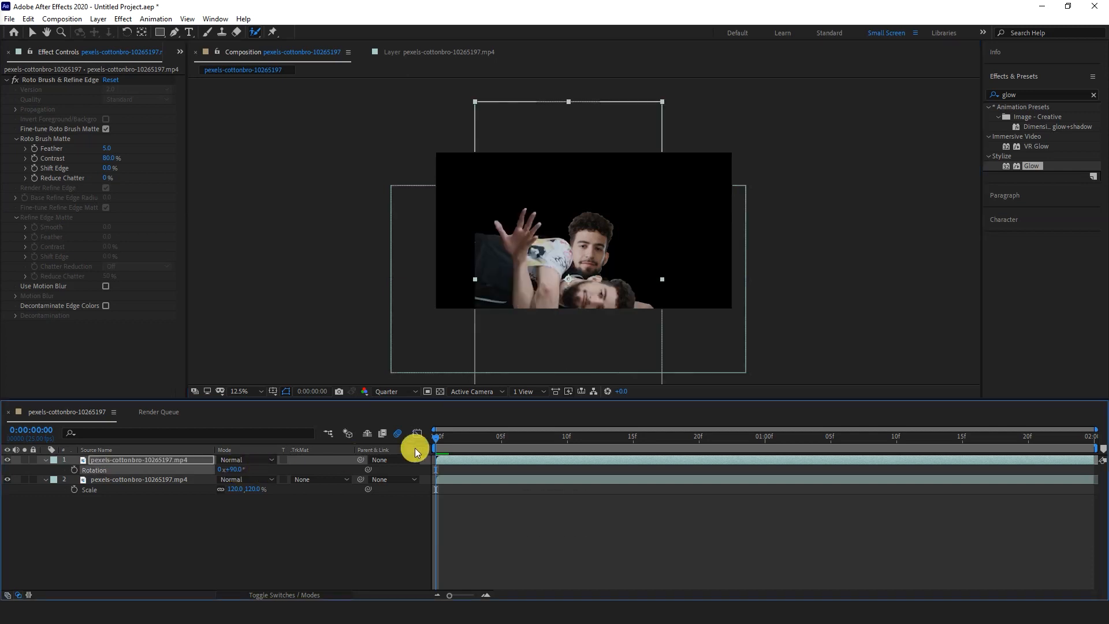
# - Place the 90° copy against the frame's left edge and shift the upright man slightly lower
pyautogui.moveTo(501, 272); pyautogui.dragTo(436, 234)
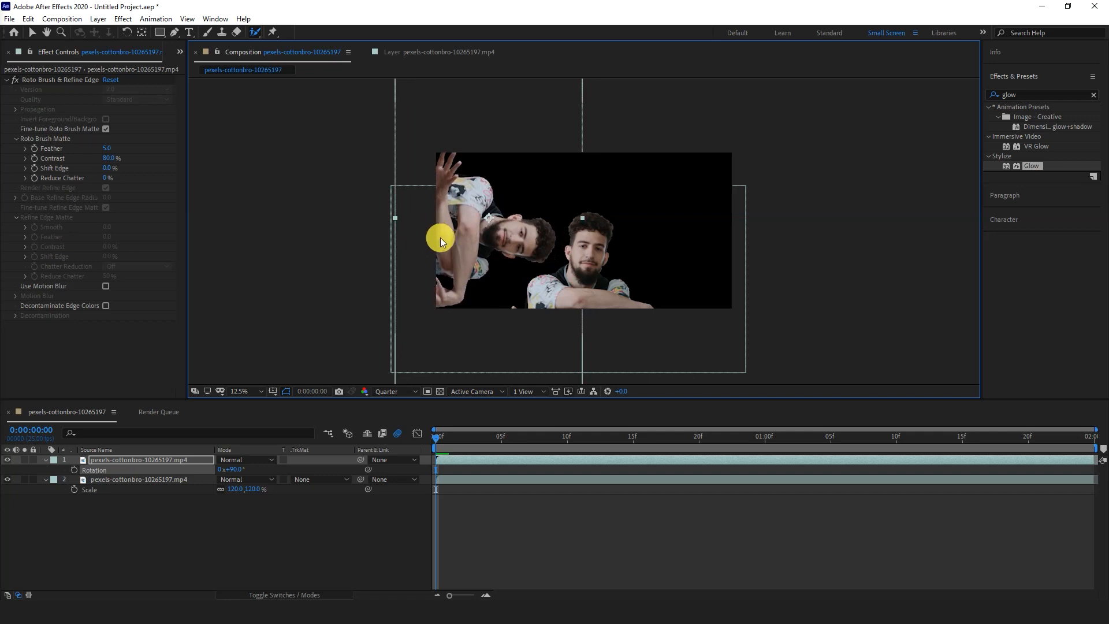
pyautogui.click(594, 282)
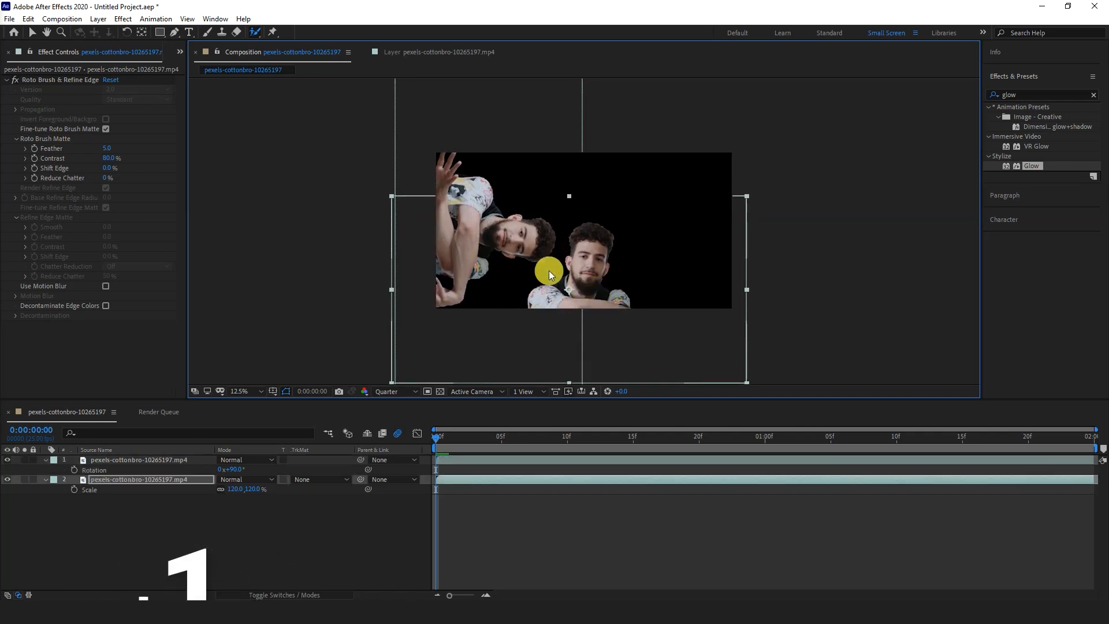
pyautogui.moveTo(505, 249); pyautogui.dragTo(507, 249)
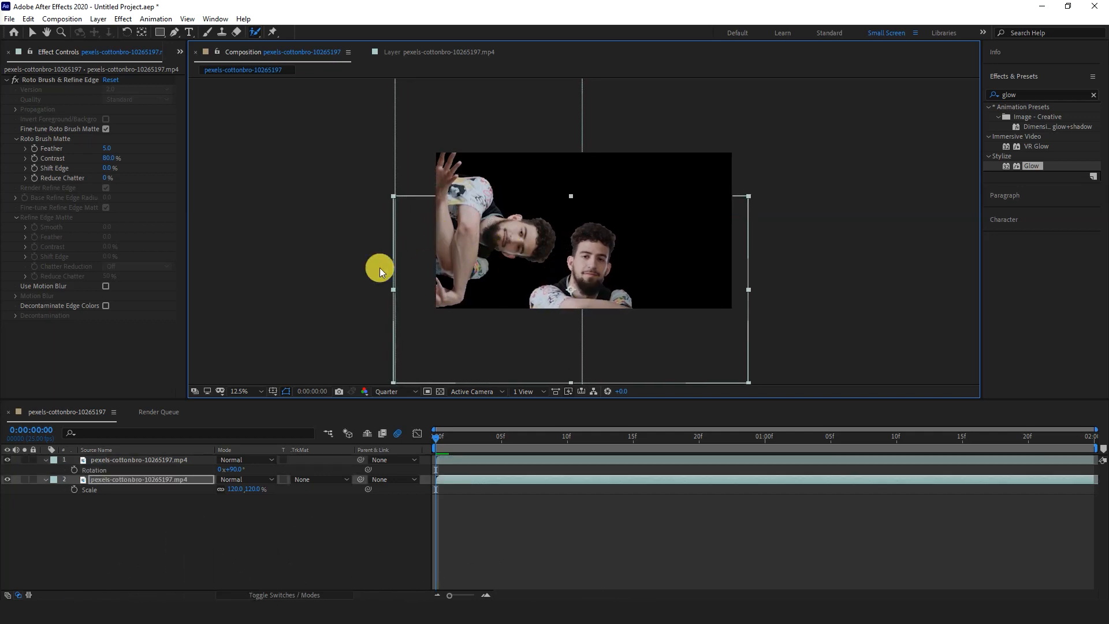
pyautogui.click(428, 265)
pyautogui.moveTo(445, 218); pyautogui.dragTo(435, 218)
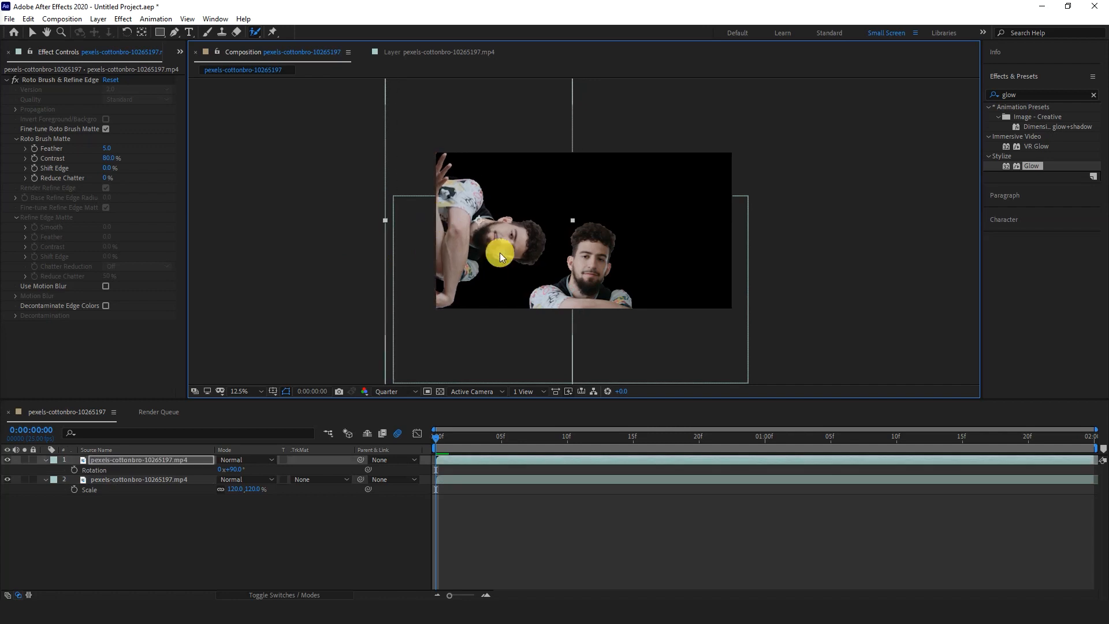
# - Duplicate the 90° layer and set the new copy's rotation to 180°
pyautogui.click(130, 463)
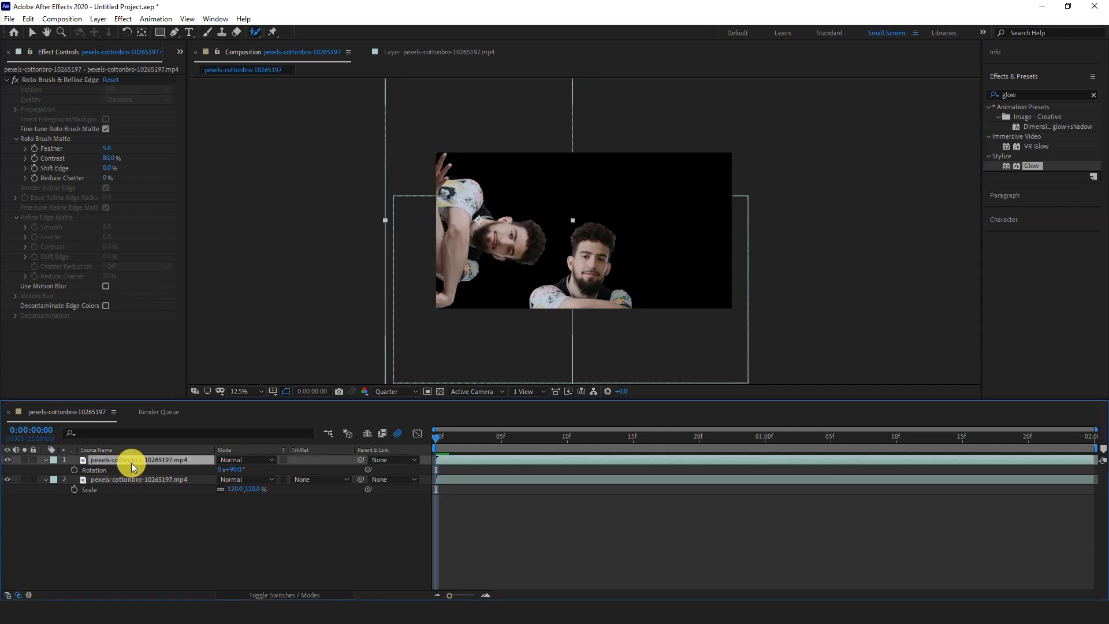
pyautogui.hotkey('ctrl', 'd')
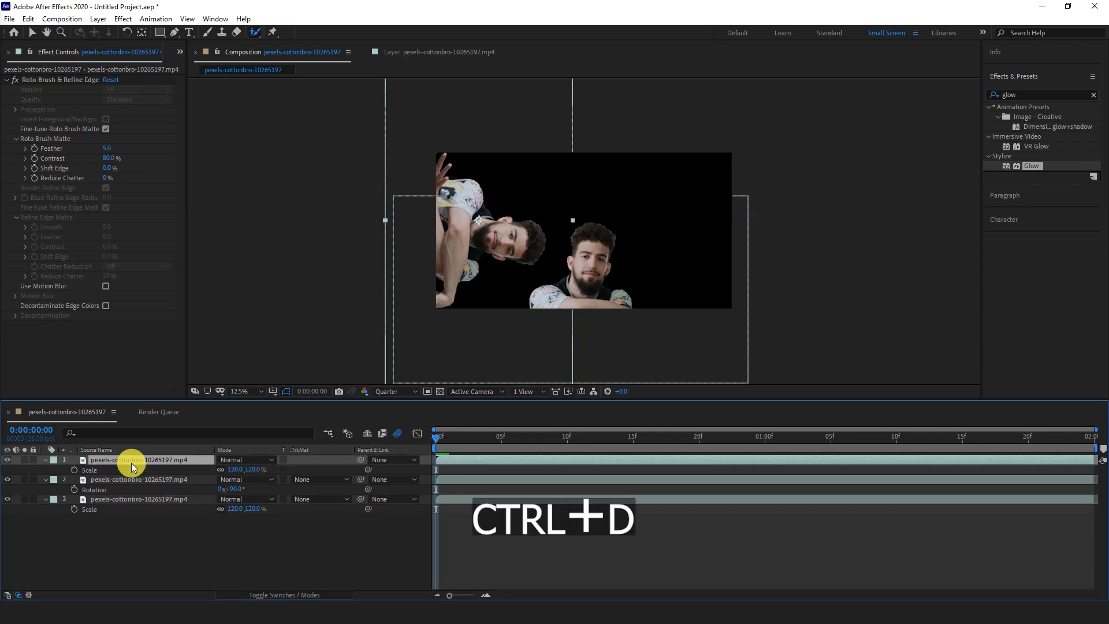
pyautogui.press('r')
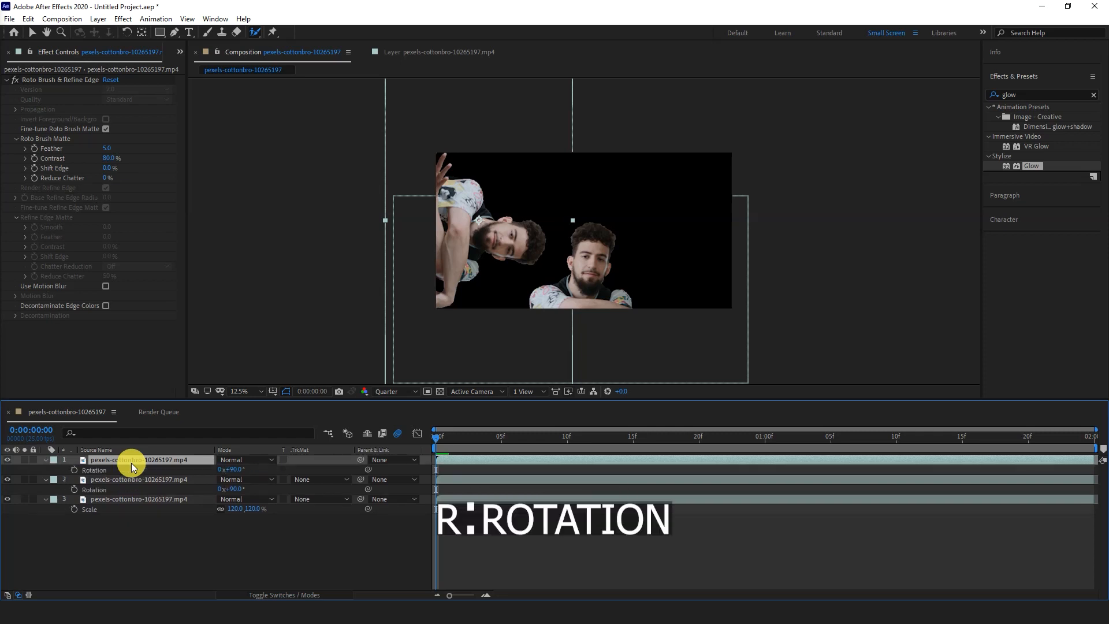
pyautogui.click(235, 470)
pyautogui.write('180')
pyautogui.click(230, 470)
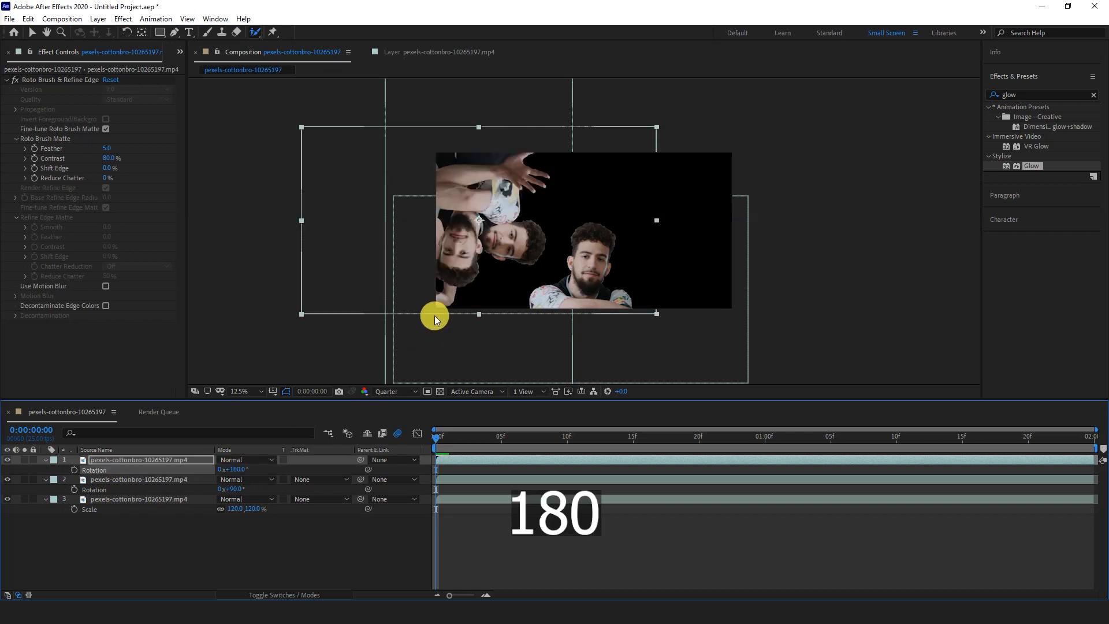
# - Place the upside-down copy at the frame's upper centre and lower the upright man so their heads face each other
pyautogui.moveTo(477, 225); pyautogui.dragTo(599, 175)
pyautogui.moveTo(581, 289); pyautogui.dragTo(581, 304)
pyautogui.moveTo(592, 215); pyautogui.dragTo(593, 216)
# - Duplicate the 180° layer, set the copy's rotation to 270°, place it against the frame's right edge and preview the layout
pyautogui.hotkey('ctrl', 'd')
pyautogui.click(93, 461)
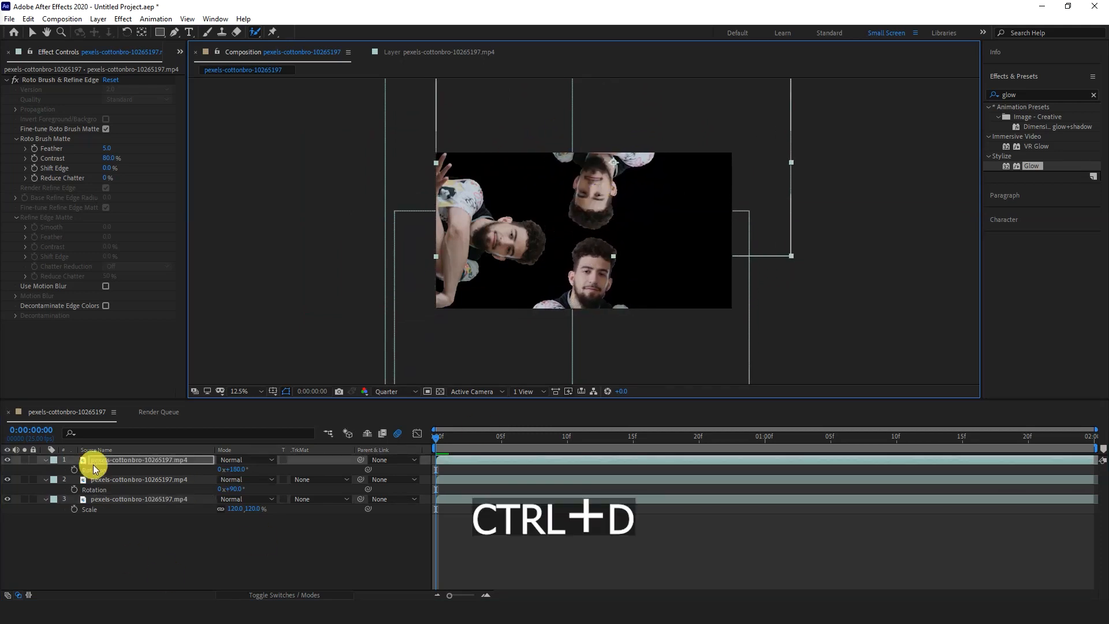
pyautogui.press('r')
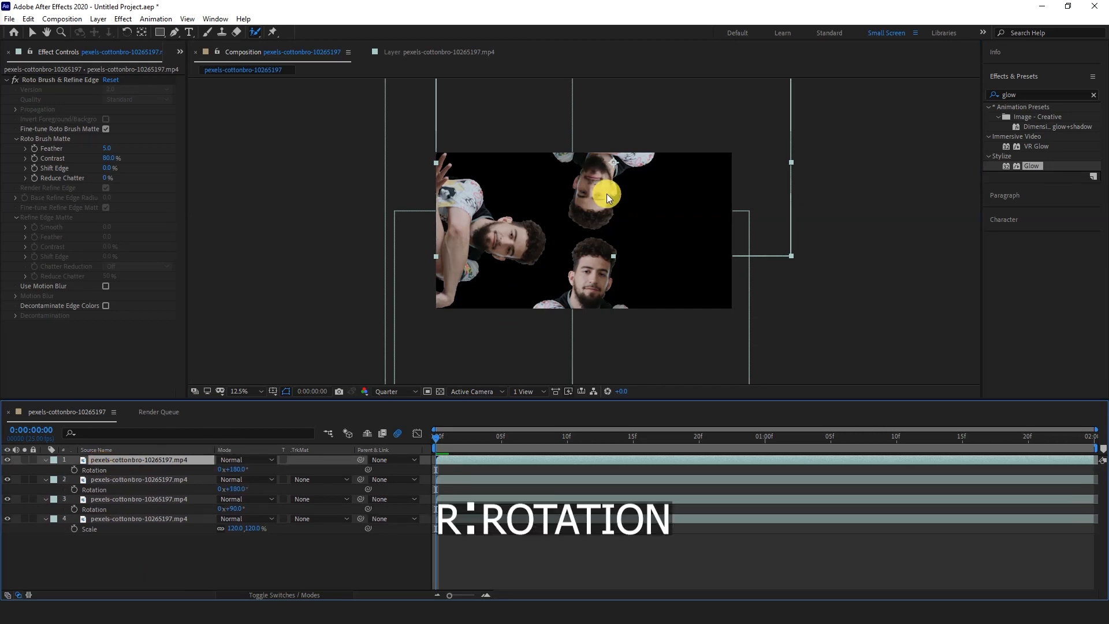
pyautogui.click(236, 469)
pyautogui.write('270')
pyautogui.press('Return')
pyautogui.moveTo(582, 238); pyautogui.dragTo(750, 271)
pyautogui.click(123, 554)
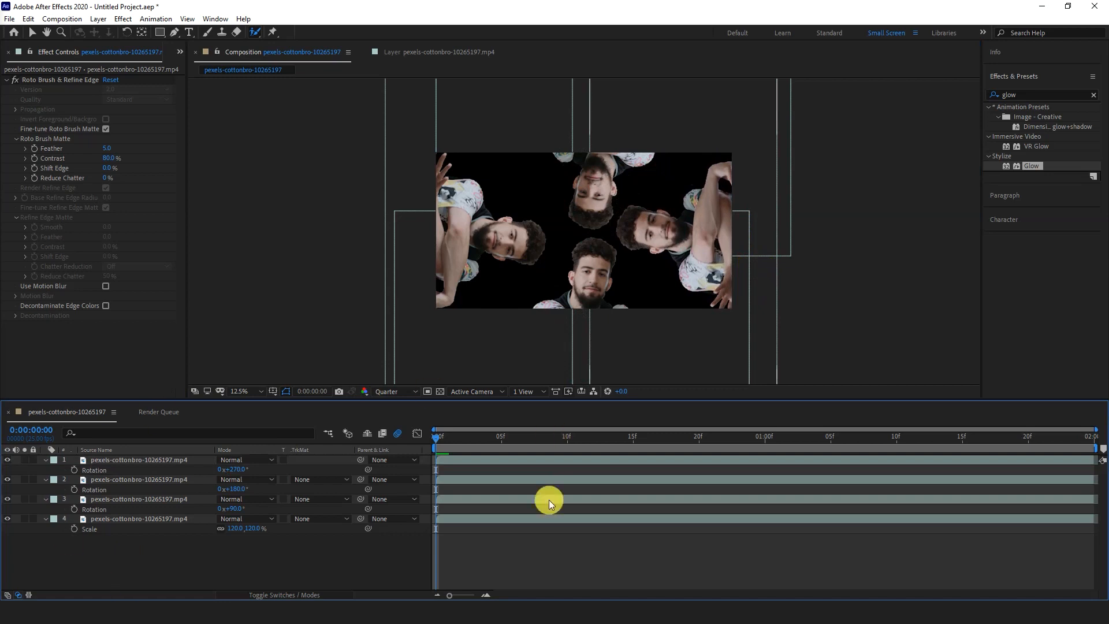
pyautogui.press('space')
pyautogui.press('space')
pyautogui.moveTo(739, 438); pyautogui.dragTo(352, 491)
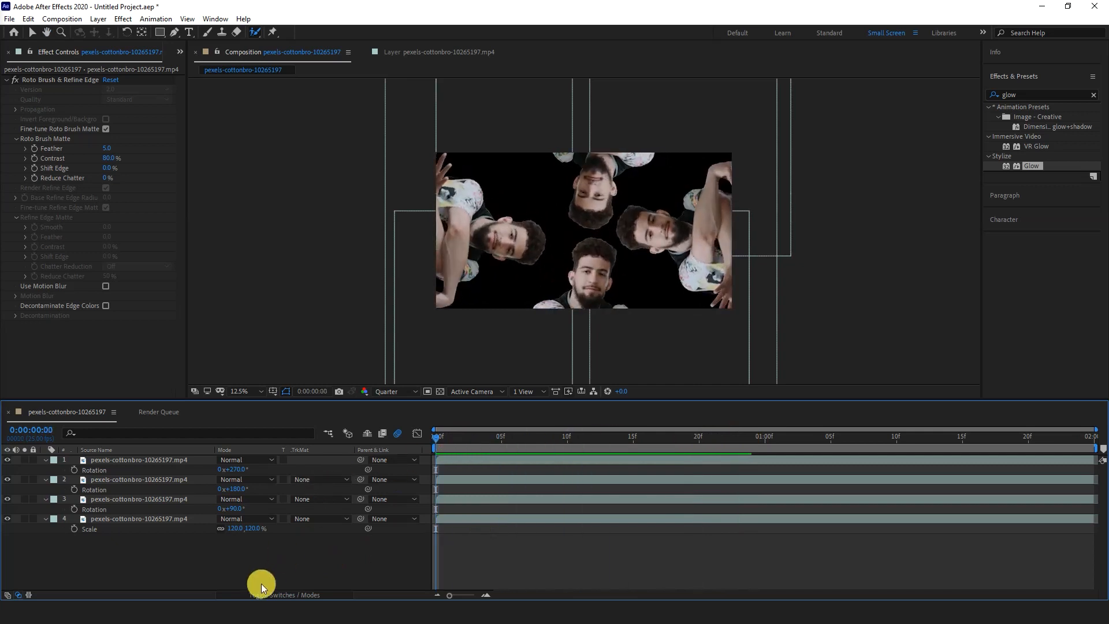
# - Create a white solid at composition size and move it beneath all the footage layers as the background
pyautogui.rightClick(262, 563)
pyautogui.moveTo(333, 435)
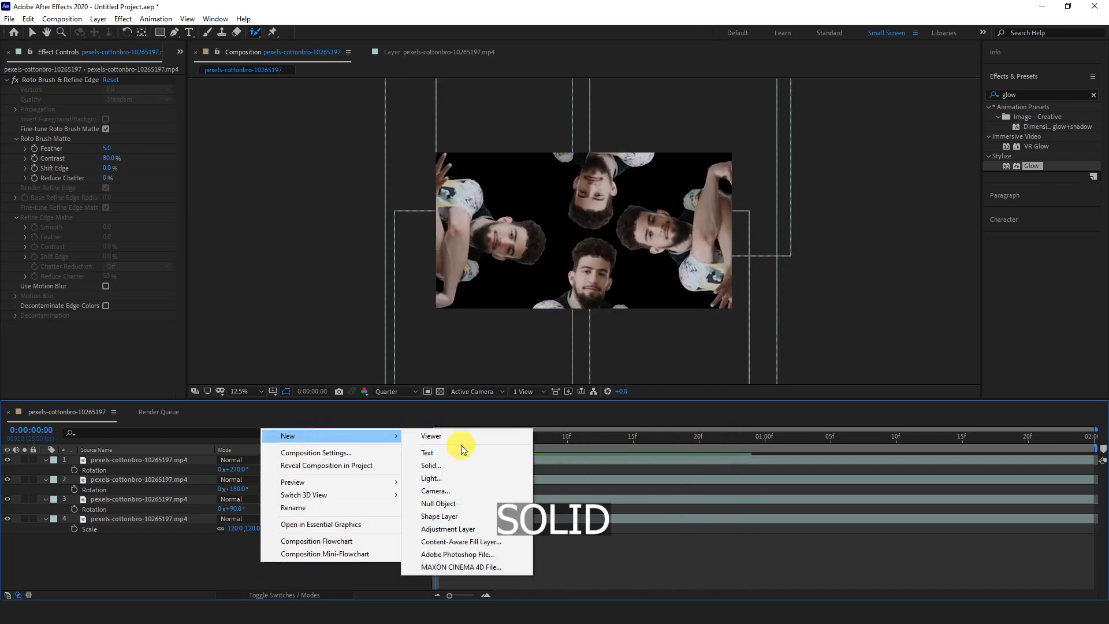
pyautogui.click(450, 466)
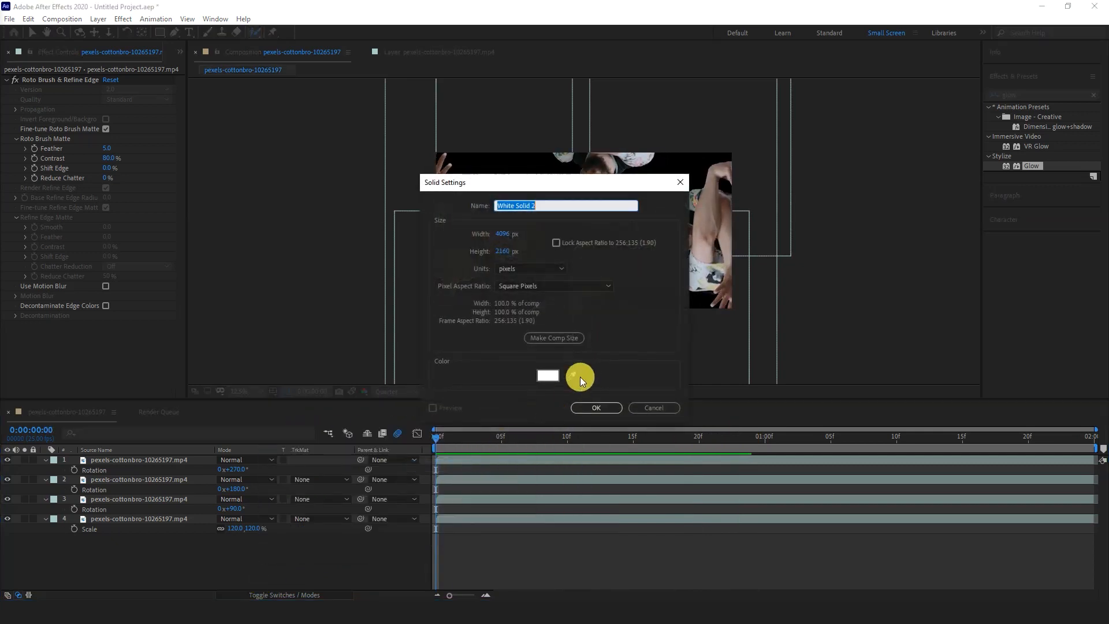
pyautogui.click(548, 376)
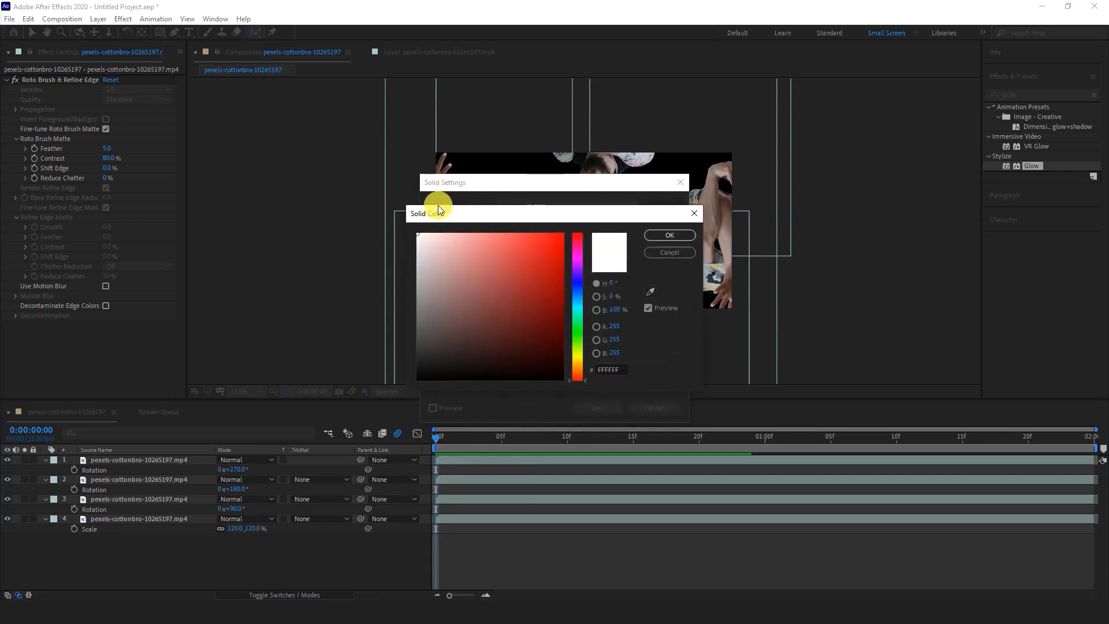
pyautogui.click(669, 234)
pyautogui.click(588, 406)
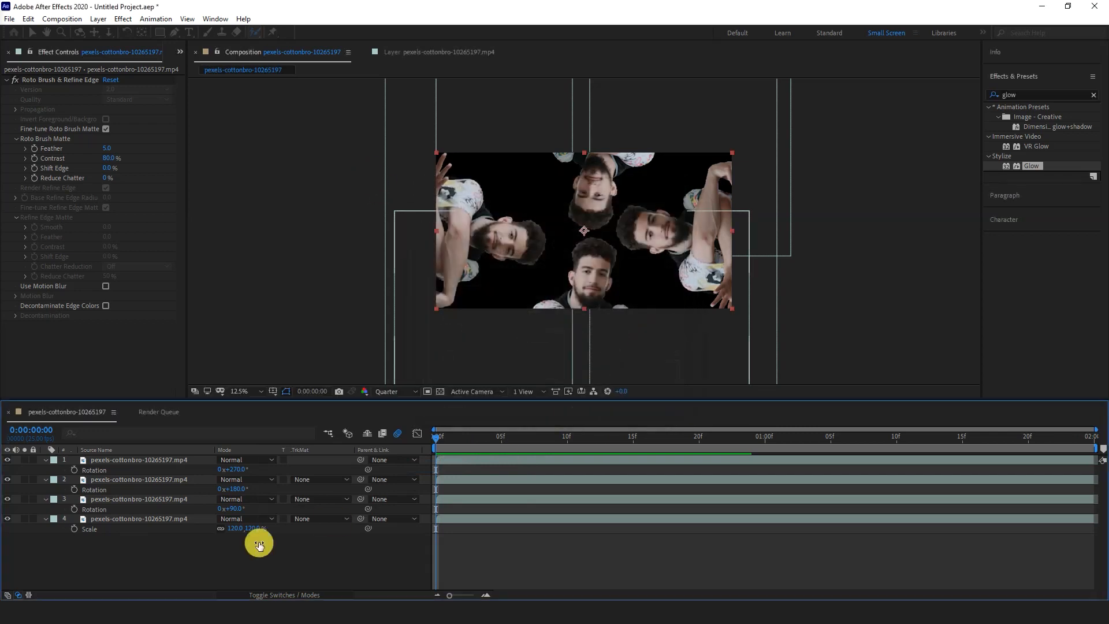
pyautogui.moveTo(109, 463); pyautogui.dragTo(119, 543)
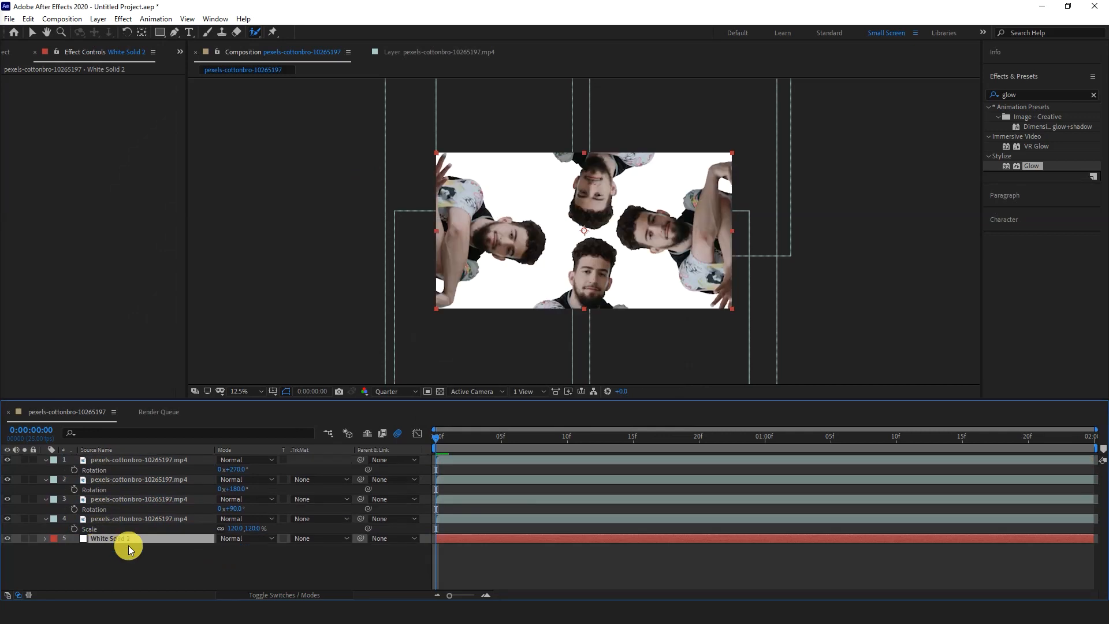
# - Add a null object to the composition and collapse the properties shown under the footage layers
pyautogui.rightClick(303, 564)
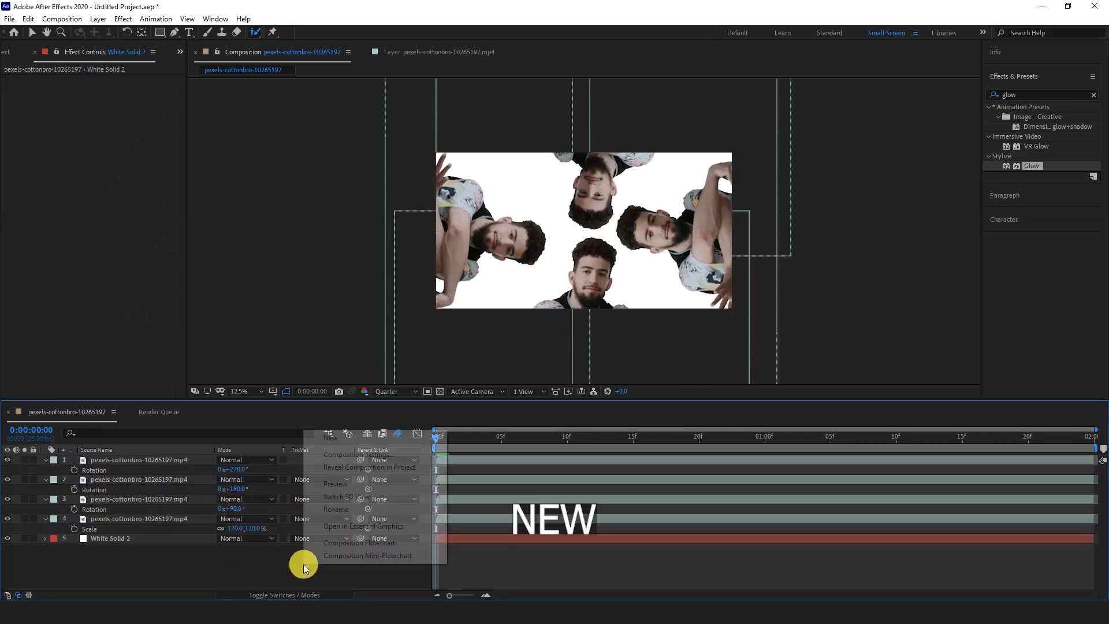
pyautogui.moveTo(407, 442)
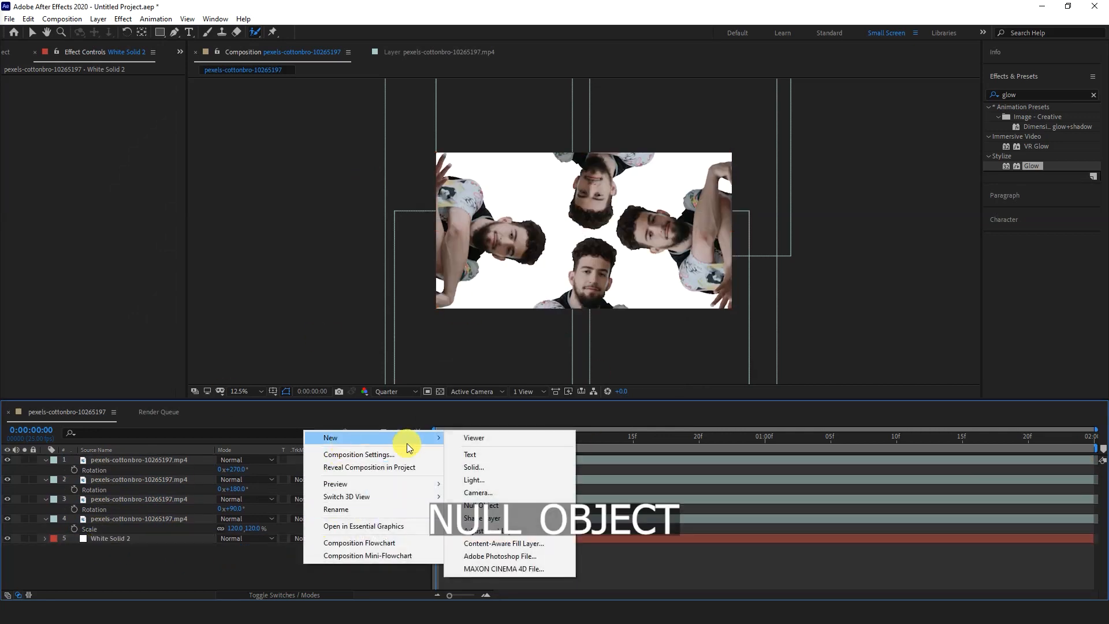
pyautogui.click(483, 505)
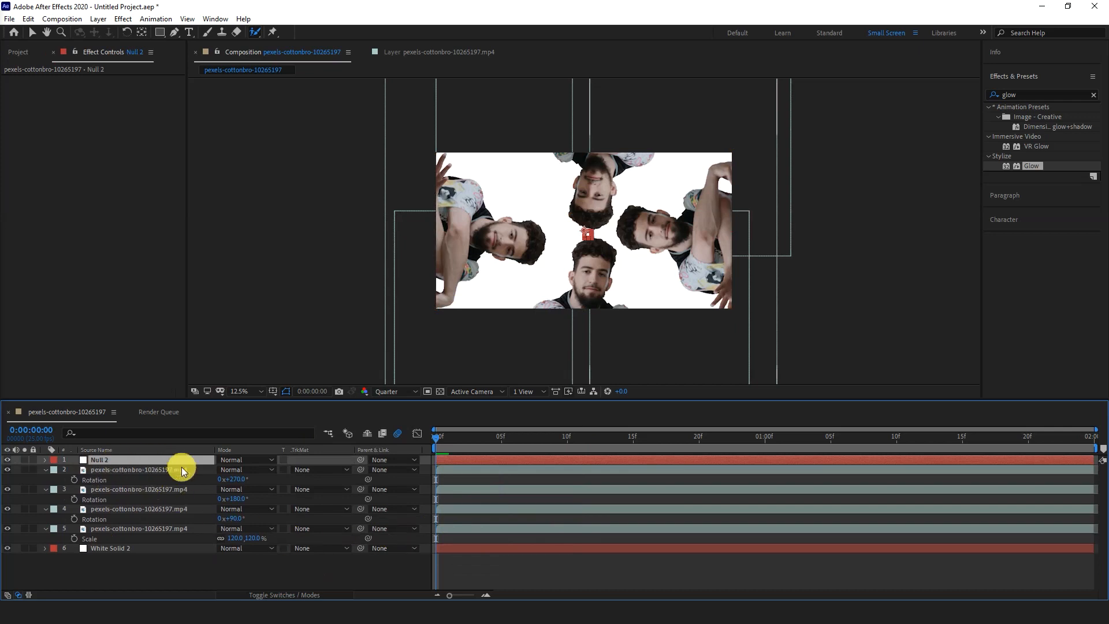
pyautogui.click(107, 563)
pyautogui.press('u')
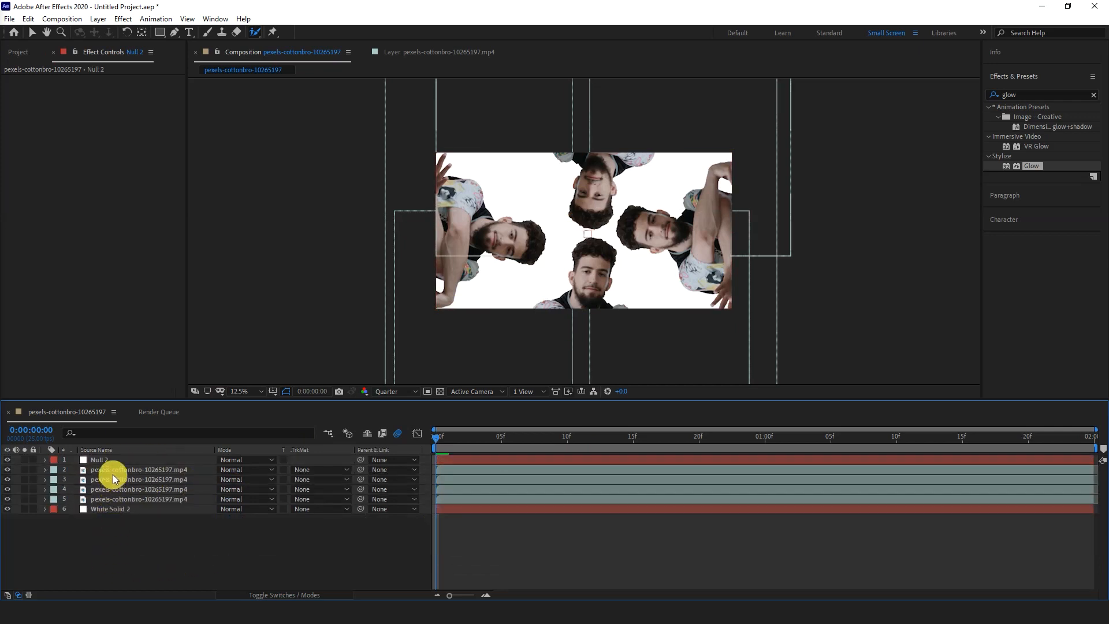
# - Parent the four cut-out footage layers to the null object and display the layer switches
pyautogui.click(112, 471)
pyautogui.keyDown('shift'); pyautogui.click(105, 500); pyautogui.keyUp('shift')
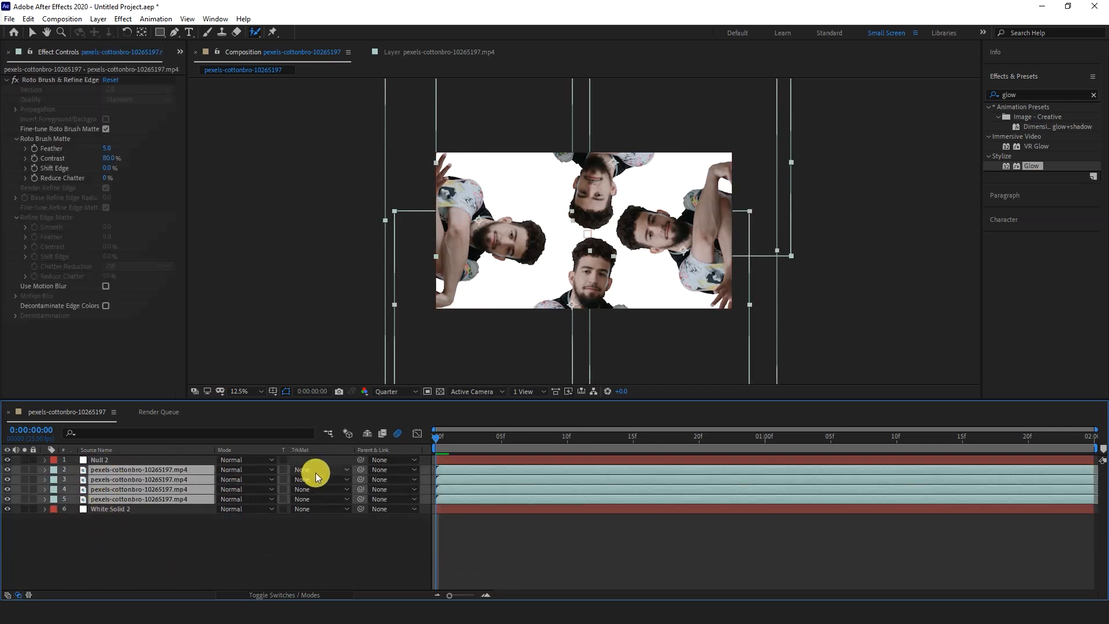
pyautogui.moveTo(361, 469); pyautogui.dragTo(138, 459)
pyautogui.click(262, 595)
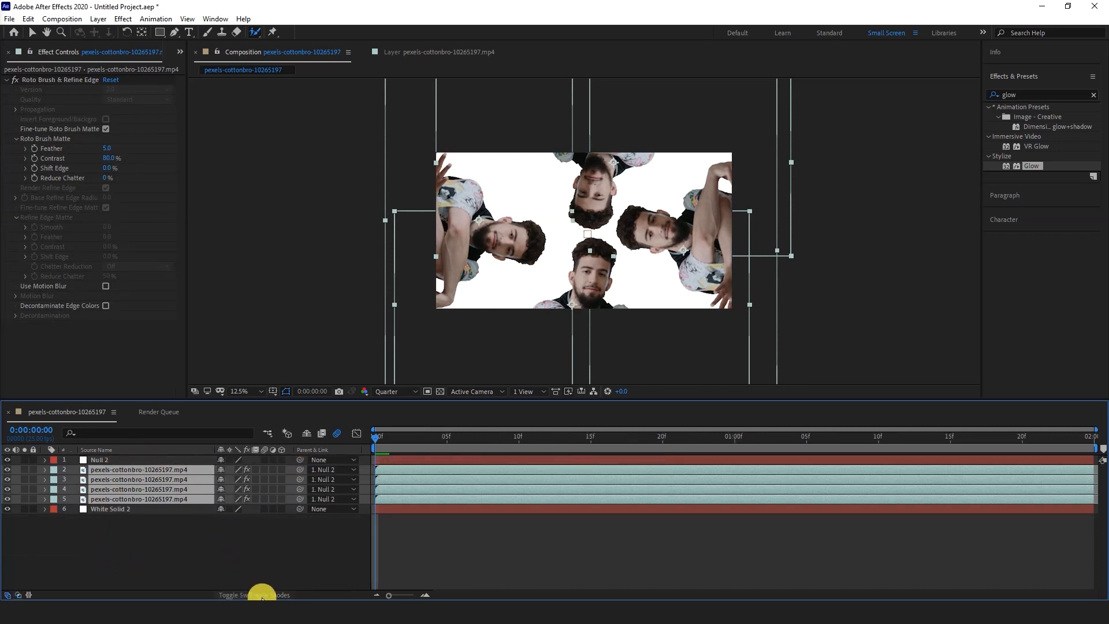
pyautogui.moveTo(300, 499); pyautogui.dragTo(199, 457)
pyautogui.click(263, 553)
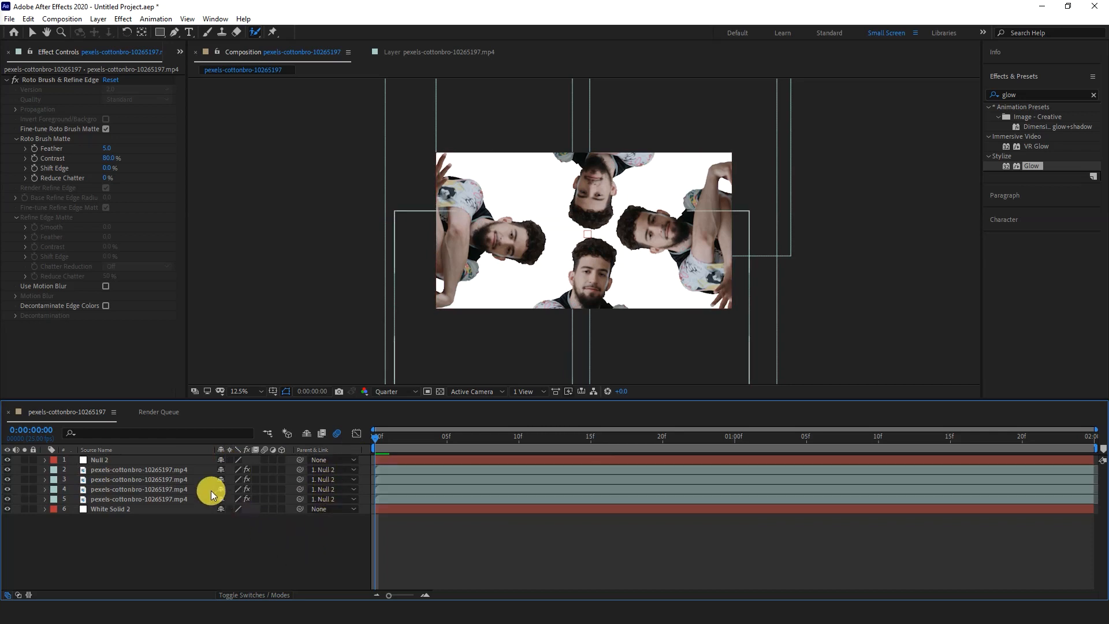
# - Reveal the null's Scale and Rotation together and start keyframing both at the first frame
pyautogui.click(146, 460)
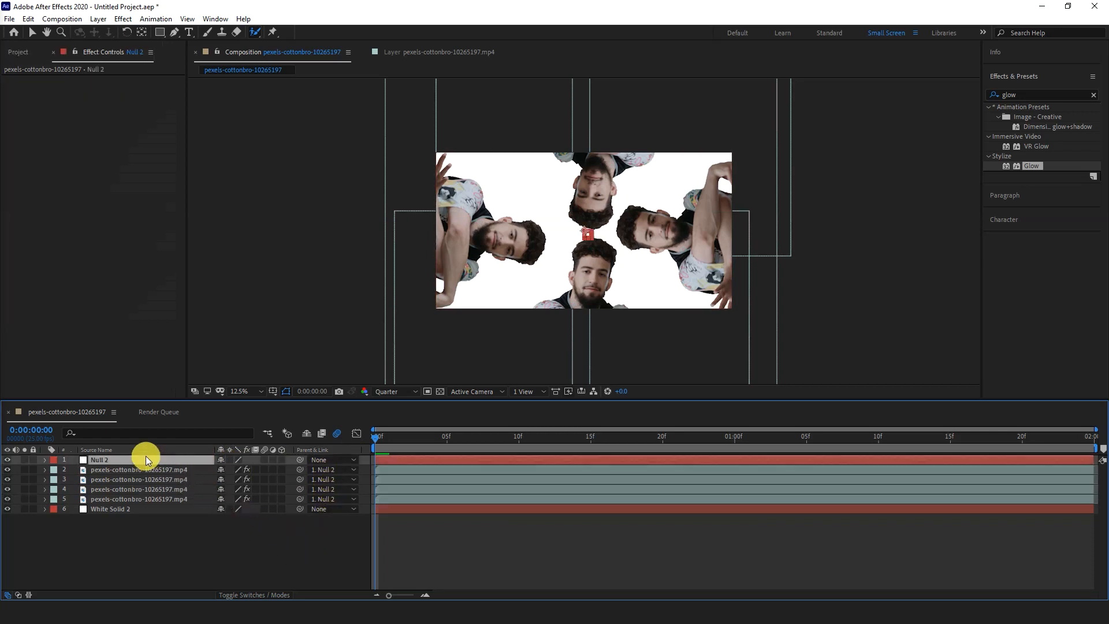
pyautogui.press('s')
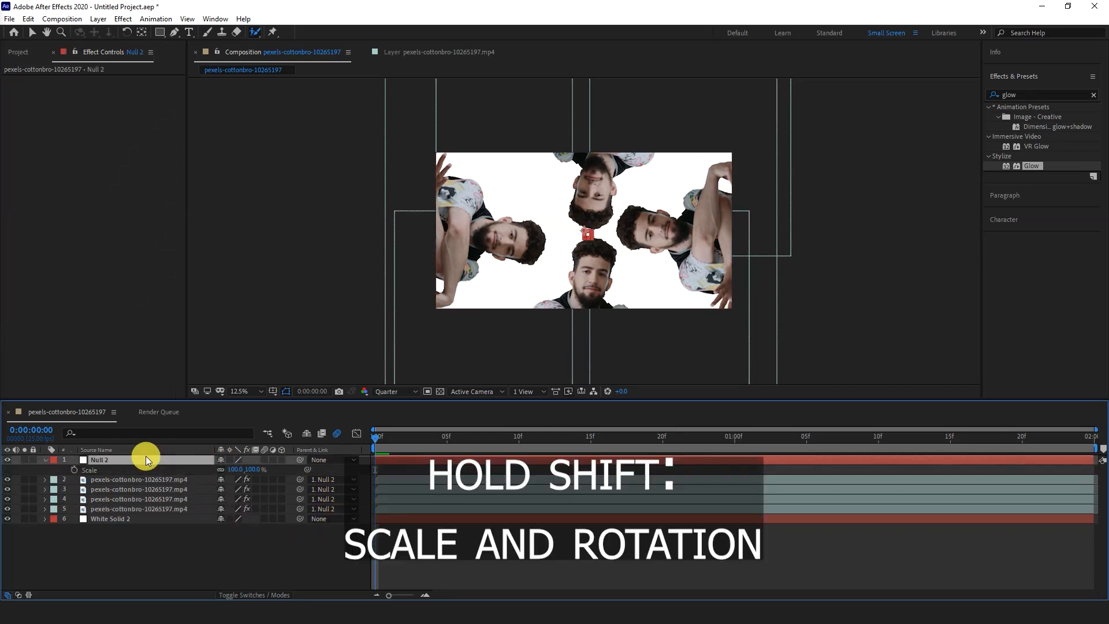
pyautogui.hotkey('shift', 'r')
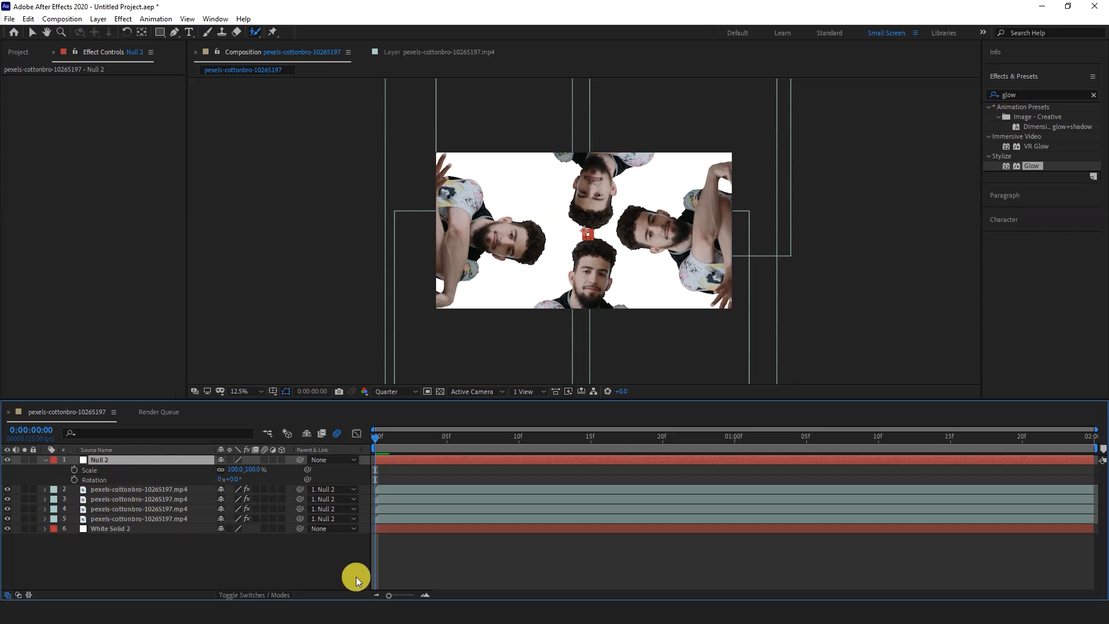
pyautogui.click(73, 469)
pyautogui.click(74, 479)
# - Keyframe the null's scale at 100% on 0:00:01:24 and 125% on 0:00:00:21, and its rotation at 1x+0.0° on 0:00:01:24
pyautogui.moveTo(412, 444); pyautogui.dragTo(1082, 429)
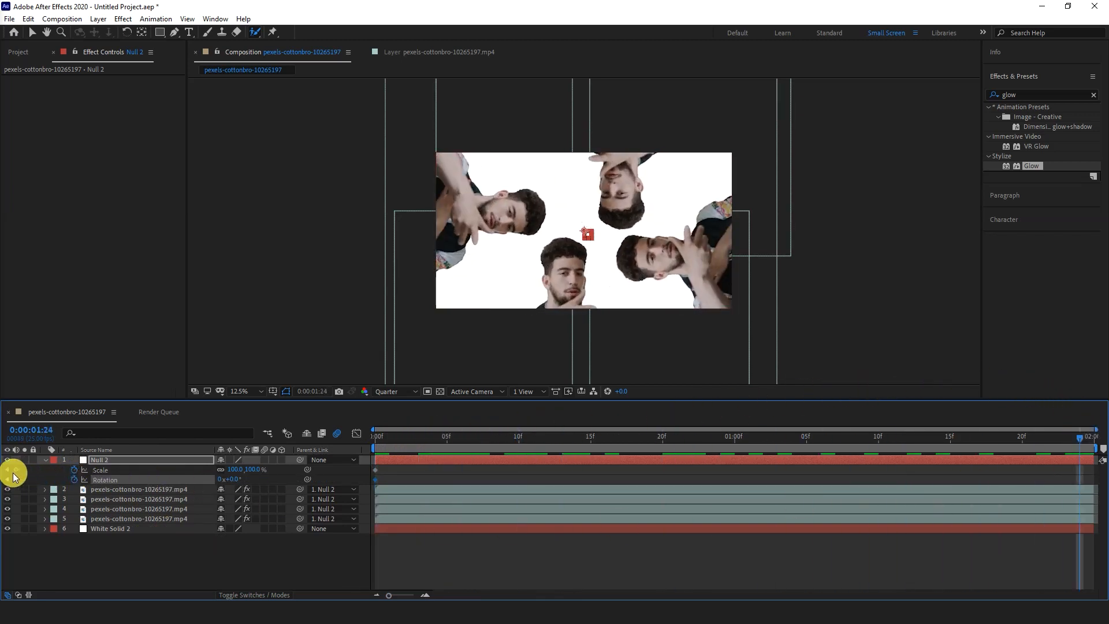
pyautogui.click(16, 470)
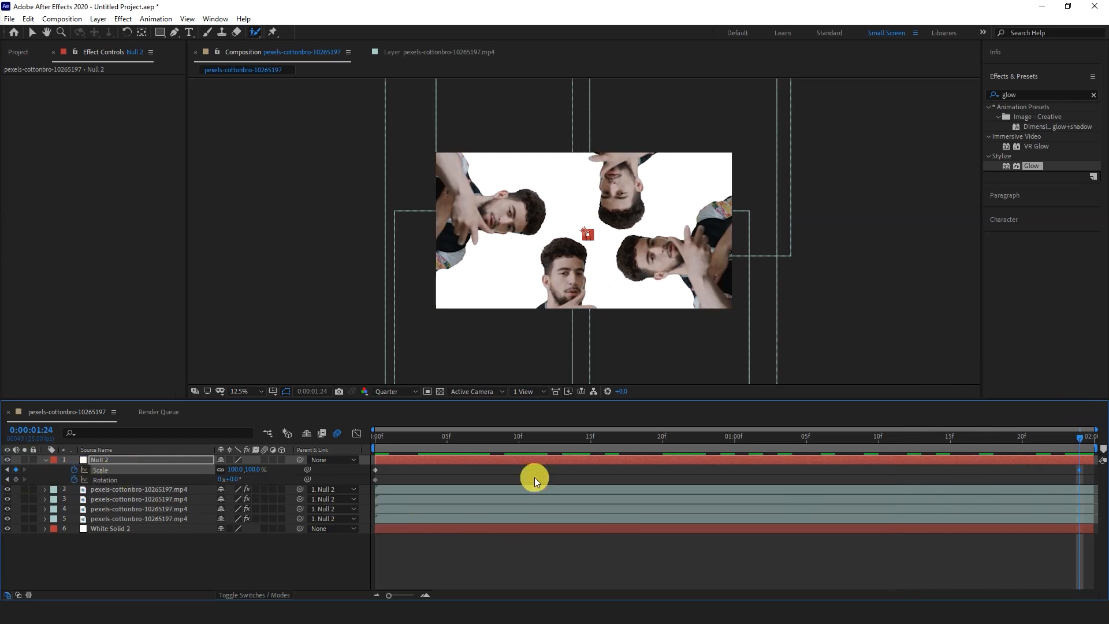
pyautogui.moveTo(1081, 442); pyautogui.dragTo(683, 472)
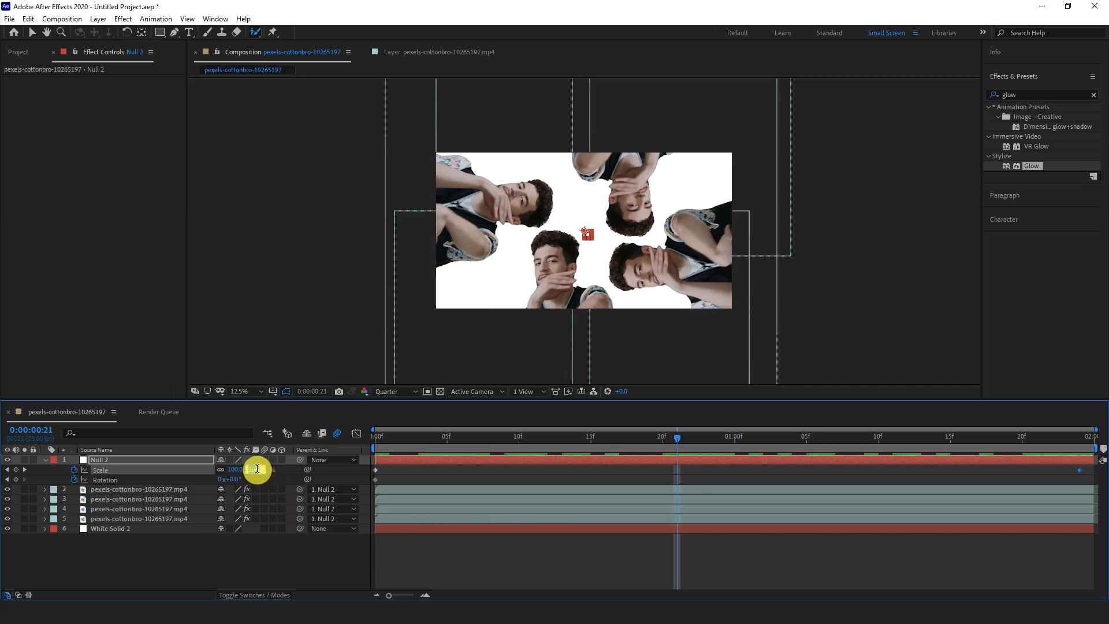
pyautogui.press('Return')
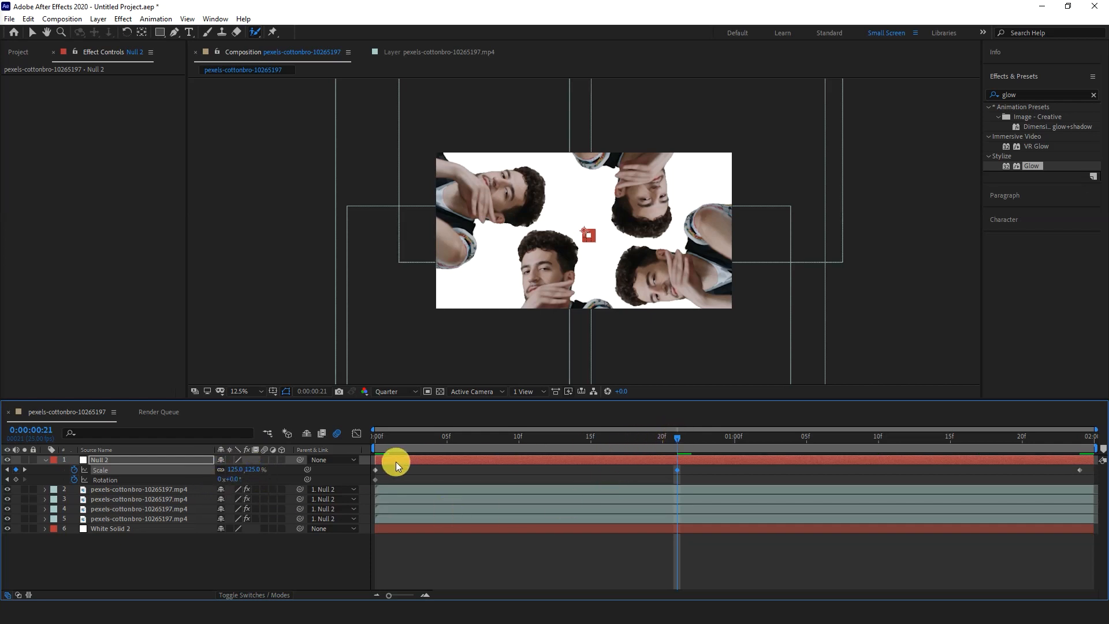
pyautogui.click(23, 468)
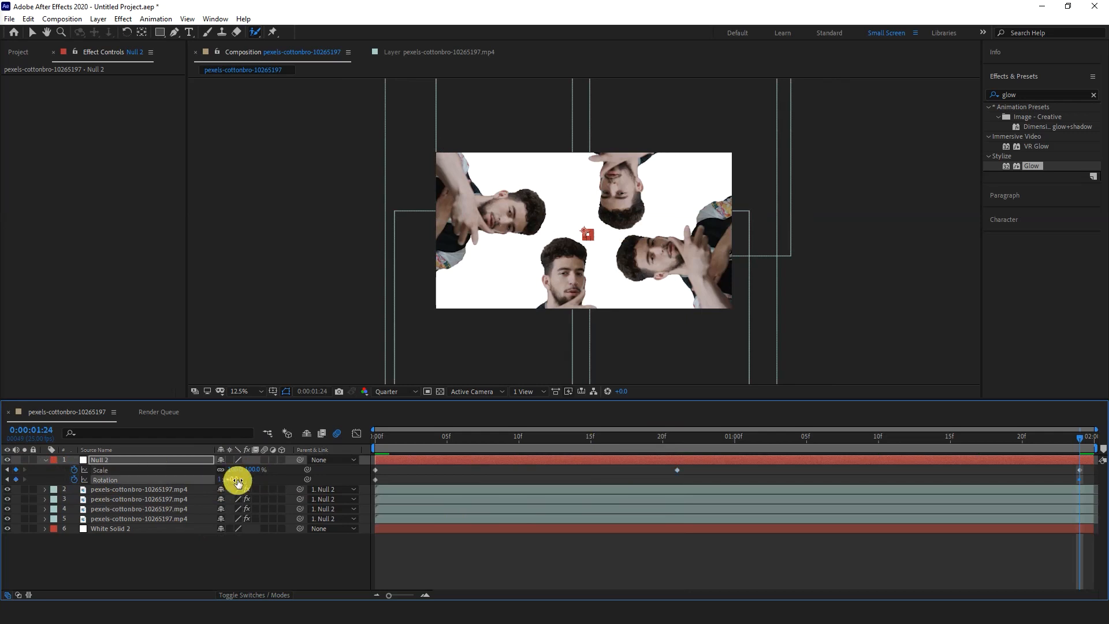
# - Apply Easy Ease to all the null's keyframes and move the last scale and rotation keyframes to the composition's end
pyautogui.moveTo(1090, 467); pyautogui.dragTo(379, 484)
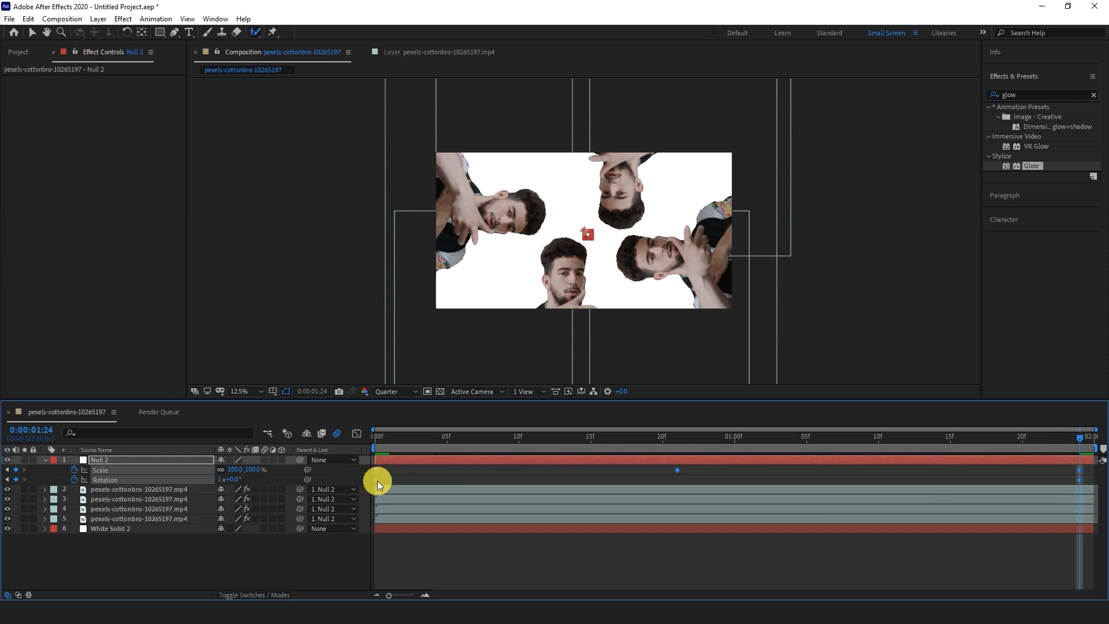
pyautogui.rightClick(678, 469)
pyautogui.moveTo(686, 463)
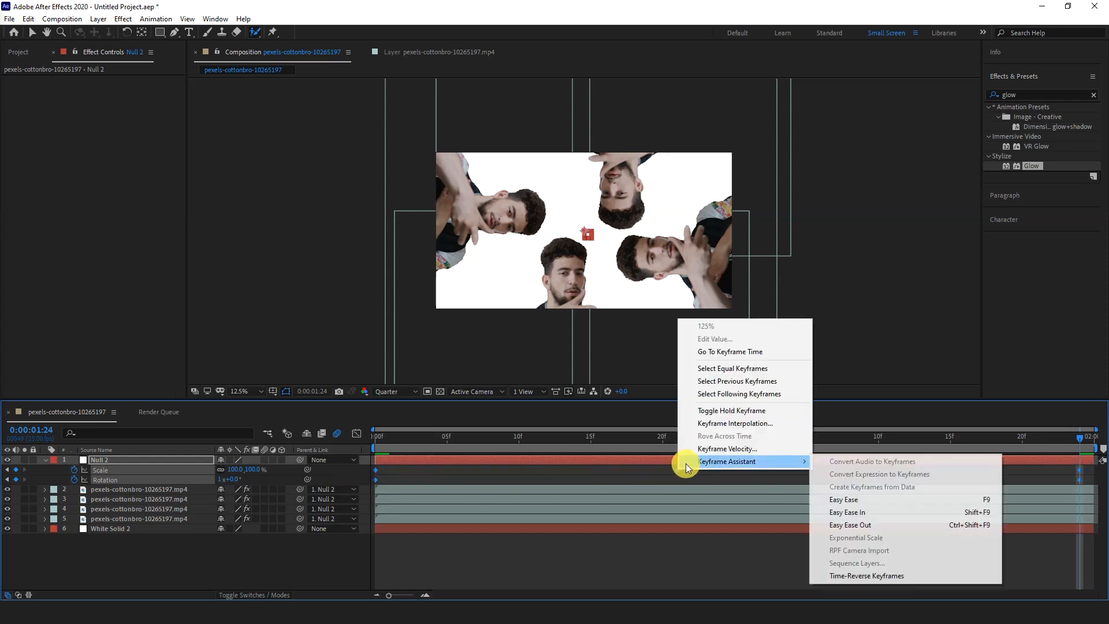
pyautogui.click(889, 494)
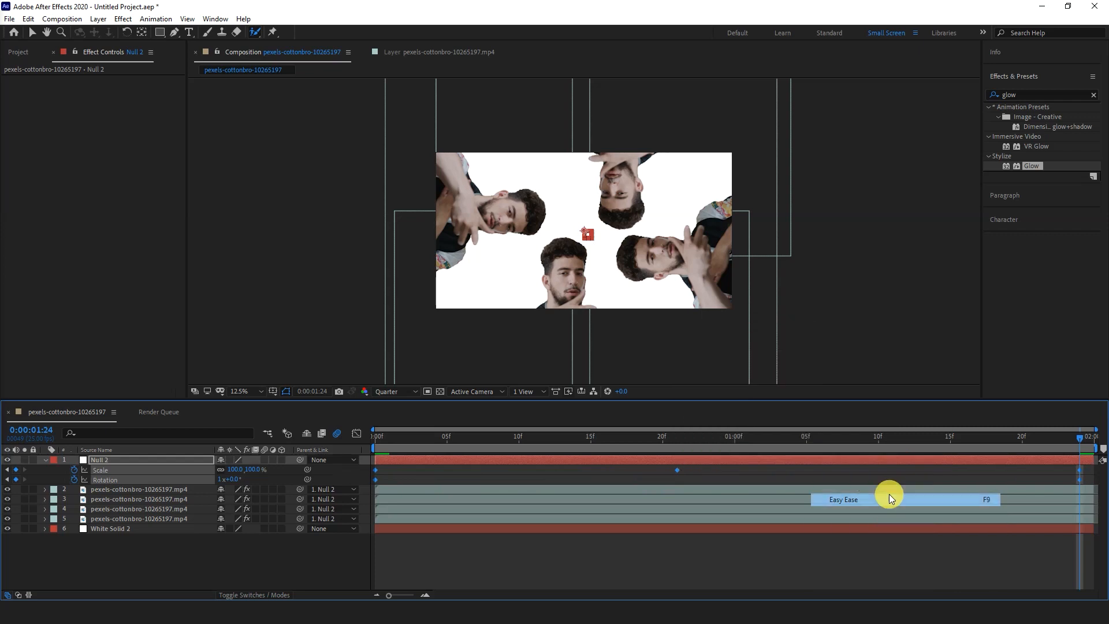
pyautogui.moveTo(1084, 482); pyautogui.dragTo(213, 483)
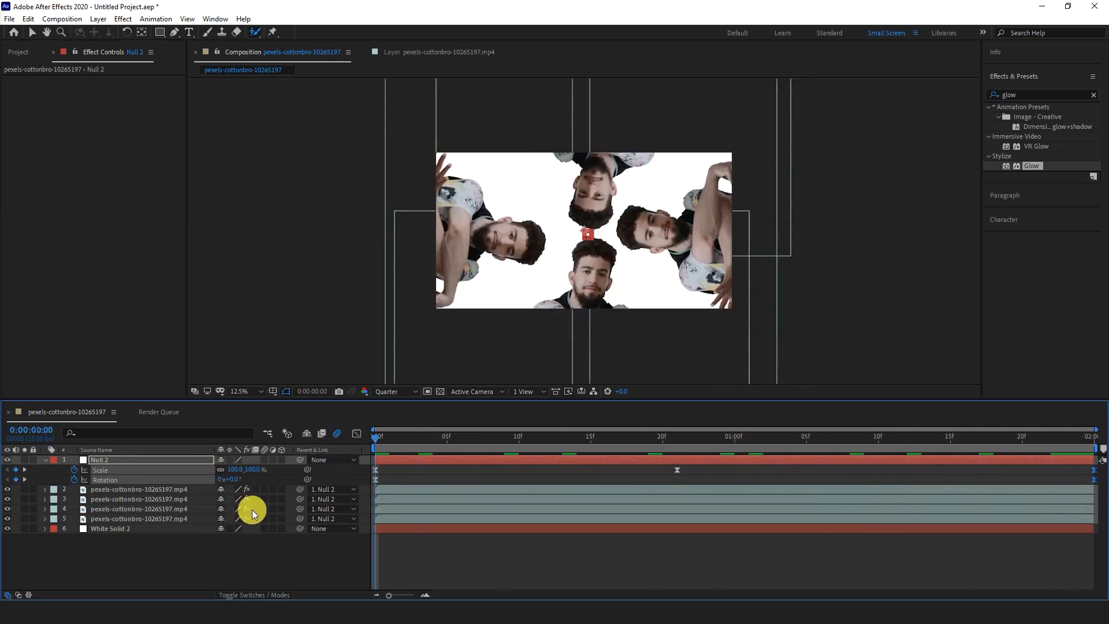
# - Preview the rotation animation and enable motion blur on the null layer
pyautogui.click(447, 568)
pyautogui.press('space')
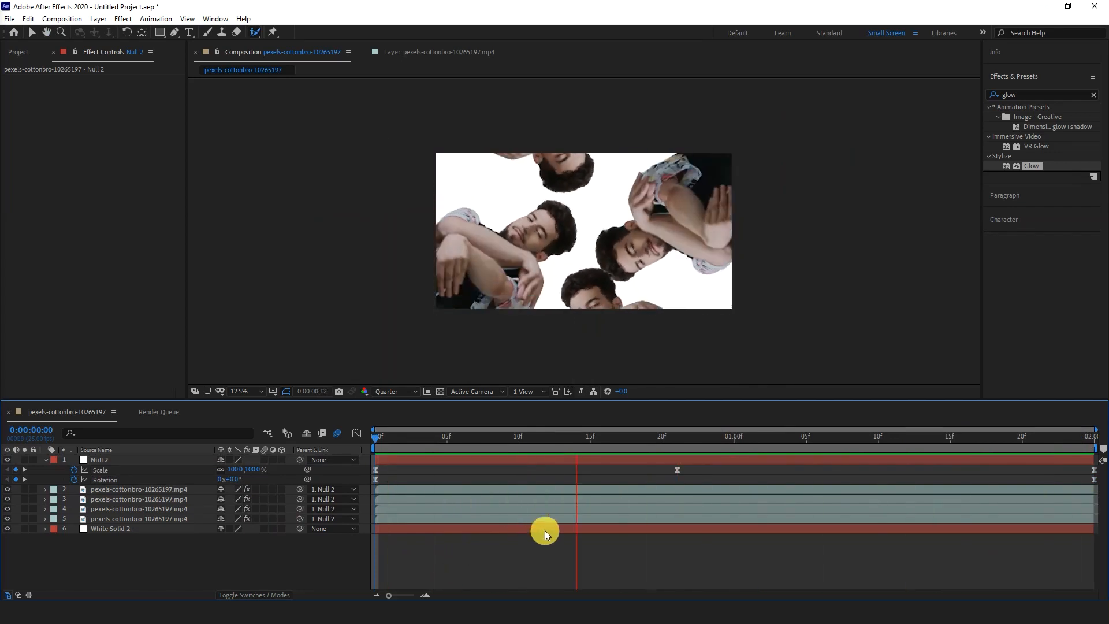
pyautogui.press('space')
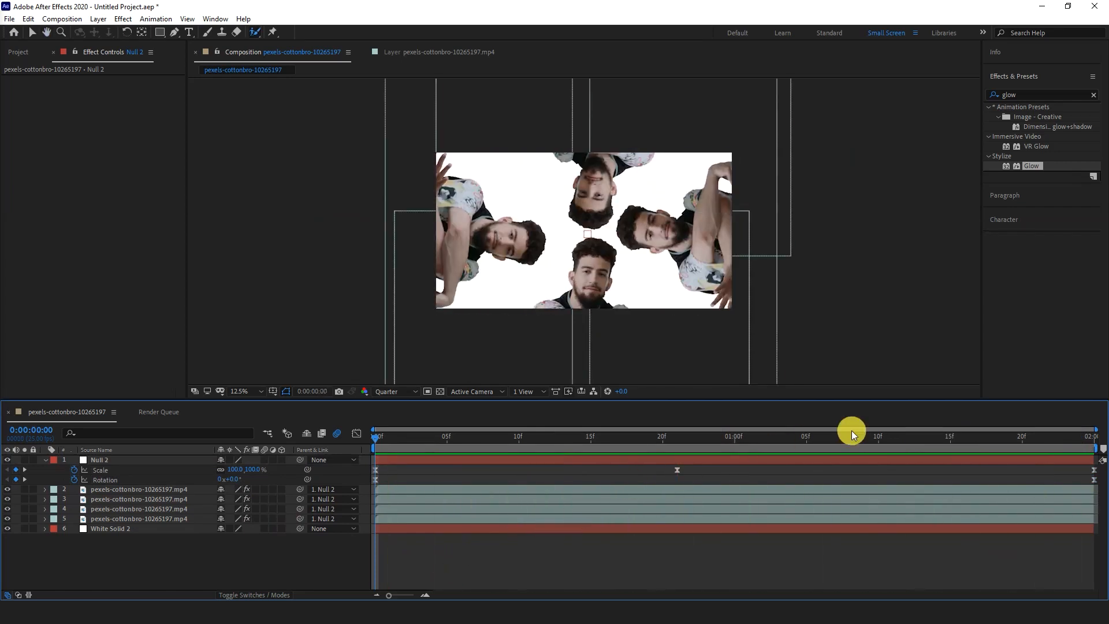
pyautogui.click(265, 458)
pyautogui.press('space')
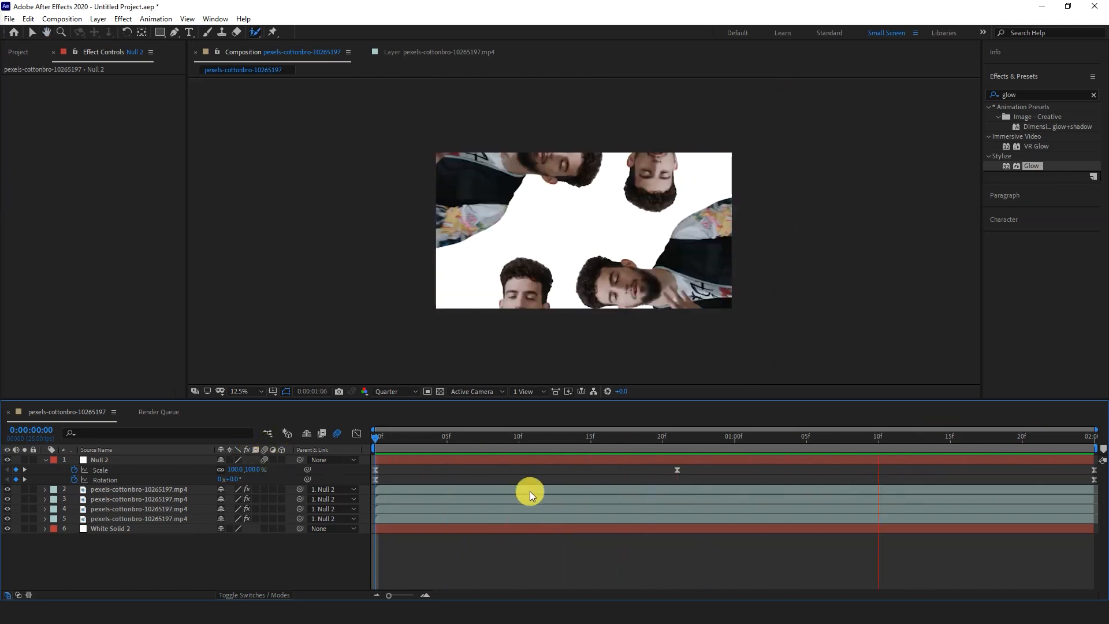
pyautogui.press('space')
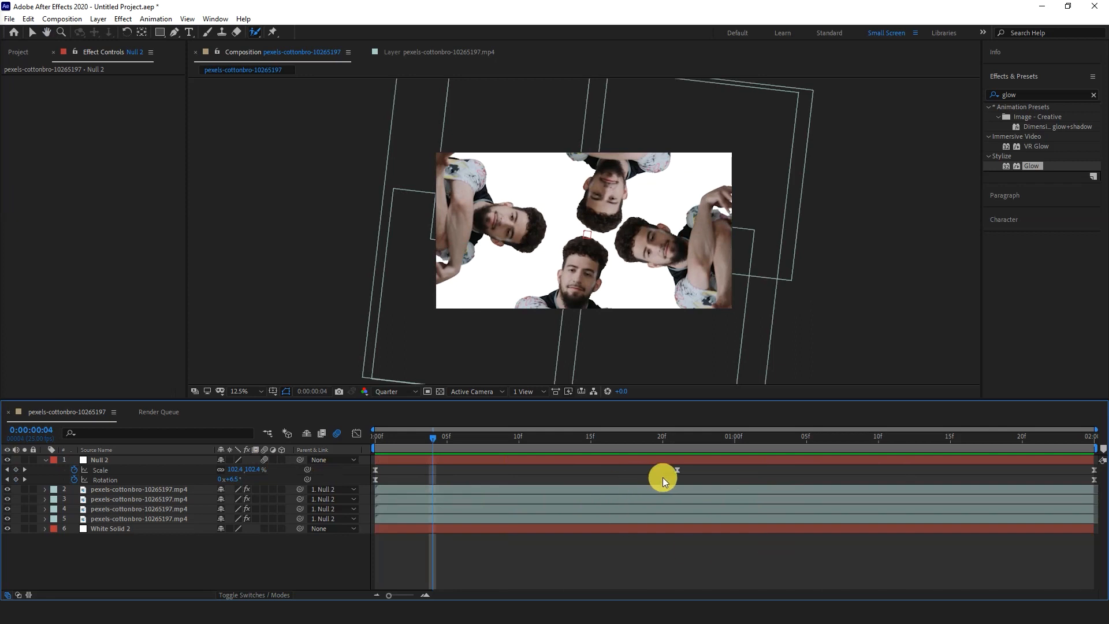
# - Move the null's last scale and rotation keyframes back to 0:00:01:24
pyautogui.moveTo(439, 434); pyautogui.dragTo(936, 440)
pyautogui.moveTo(1089, 481)
pyautogui.mouseDown()
pyautogui.moveTo(1098, 486)
pyautogui.moveTo(1086, 480)
pyautogui.mouseUp()
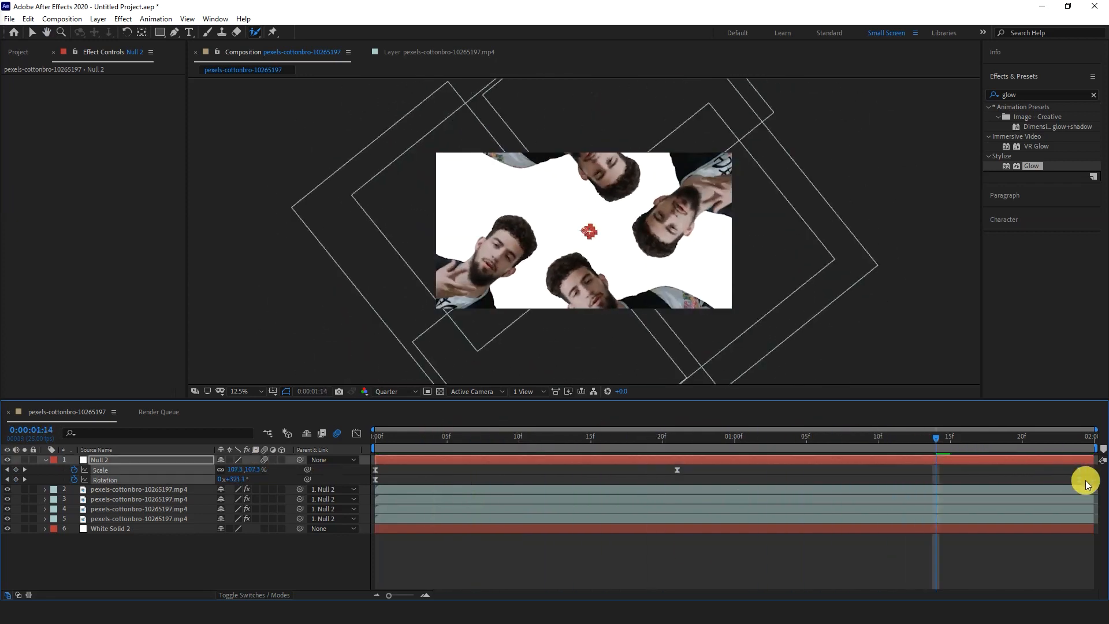
pyautogui.click(25, 478)
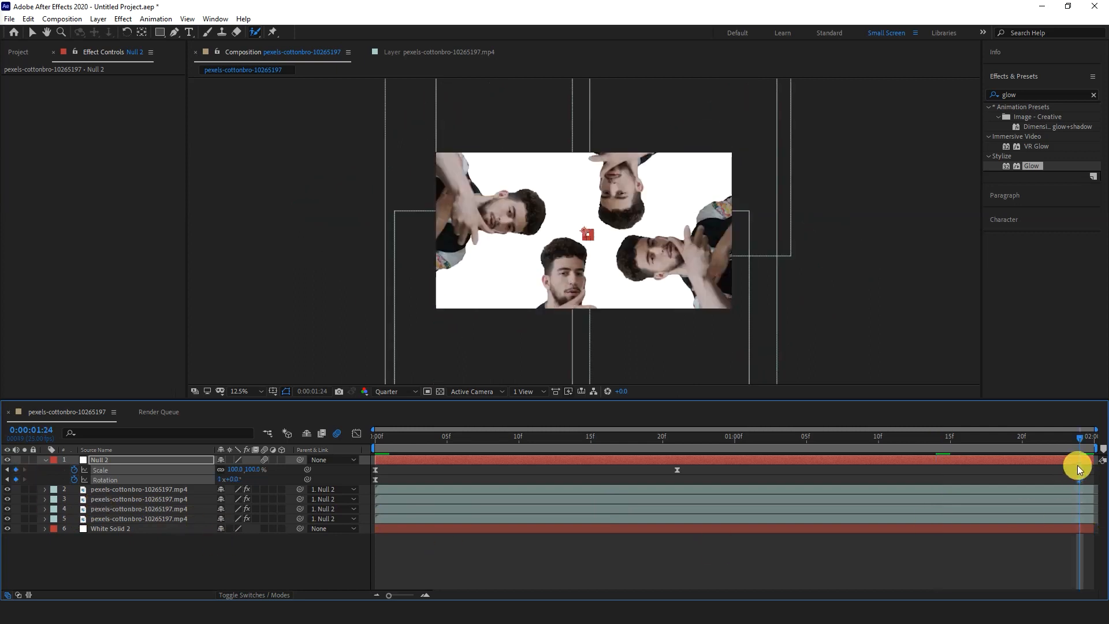
pyautogui.click(1066, 476)
pyautogui.click(1081, 472)
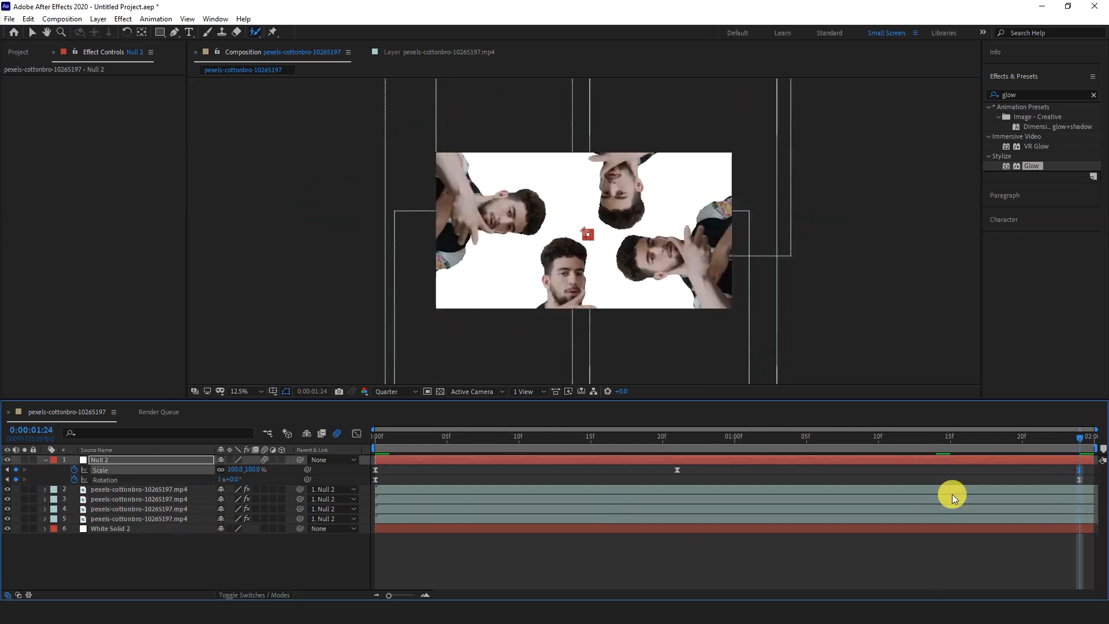
# - Set the null's rotation at 0:00:01:24 to 2x+0.0° and preview the animation
pyautogui.click(1081, 481)
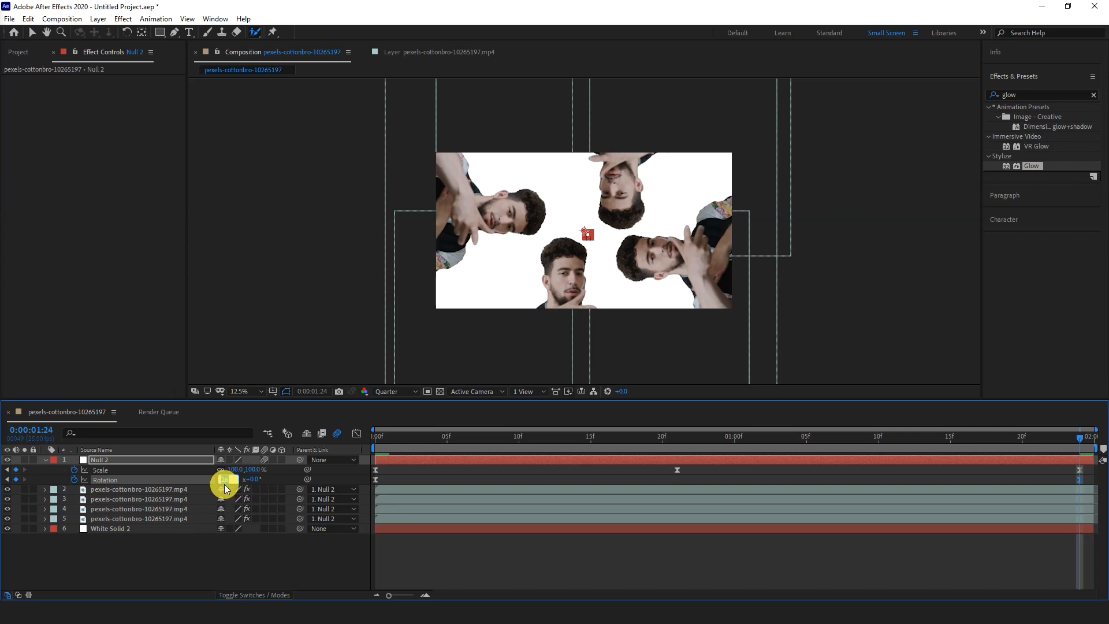
pyautogui.click(237, 546)
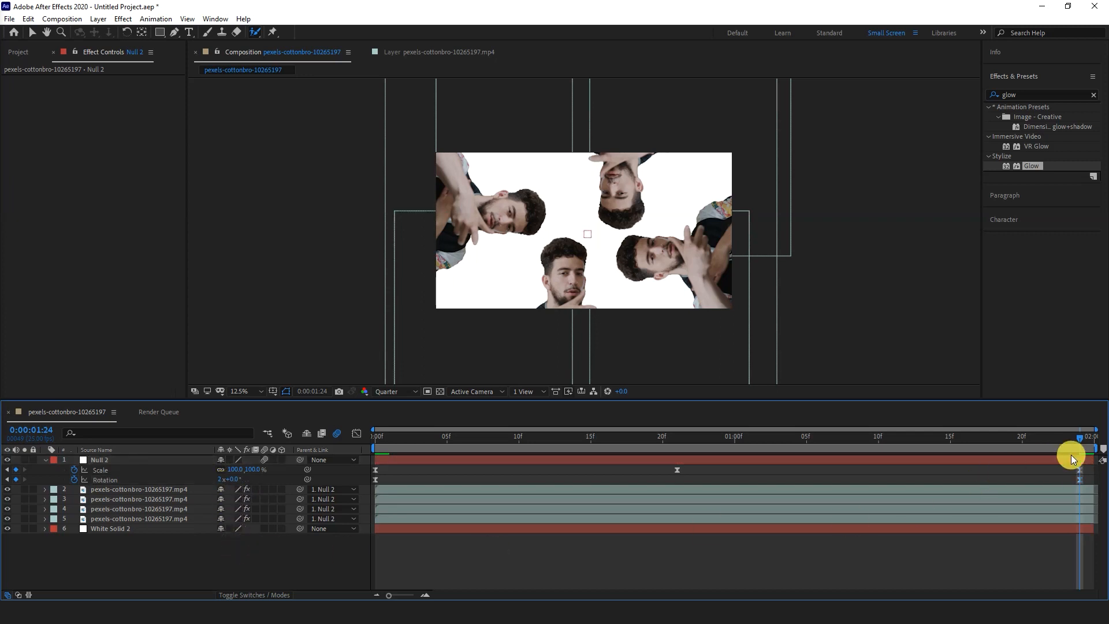
pyautogui.press('space')
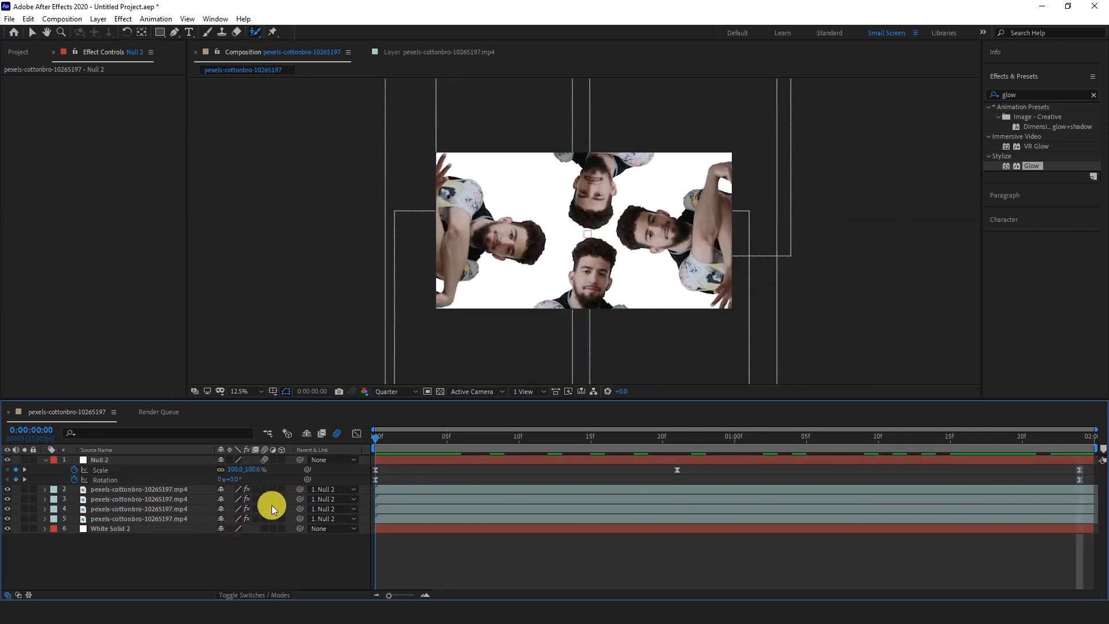